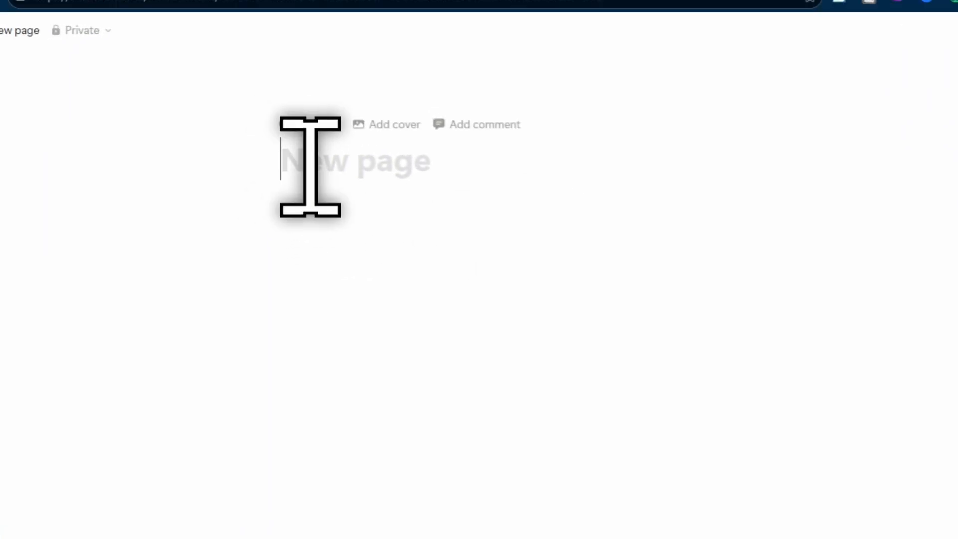
# Step: Title the new page Demo and add a cover image to it
pyautogui.write('DE')
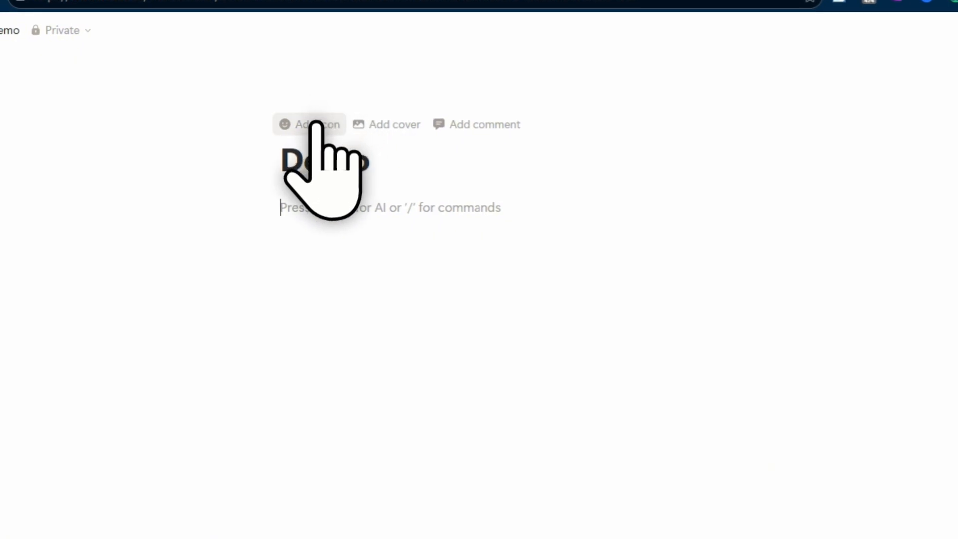
pyautogui.click(390, 124)
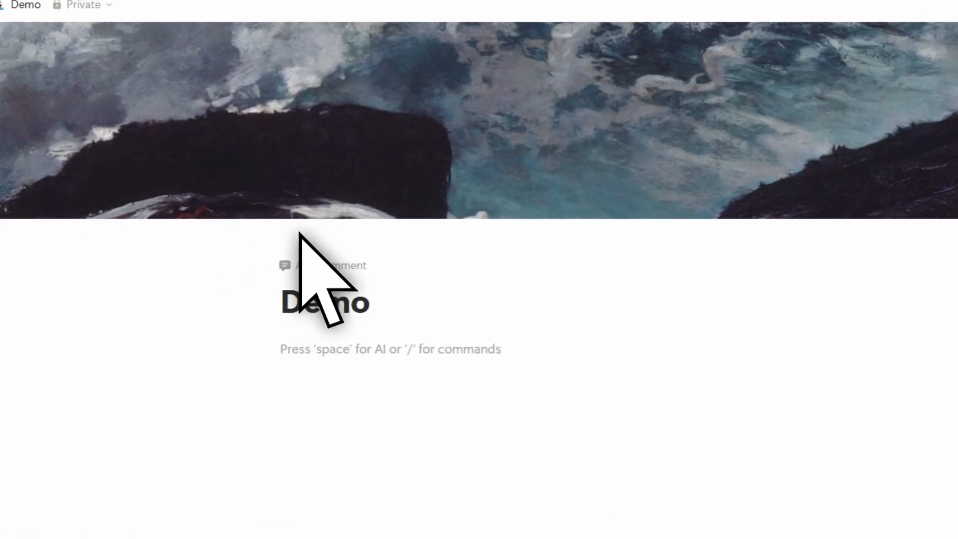
# Step: Replace the Demo page's ship emoji with the circled plus icon in blue
pyautogui.click(206, 268)
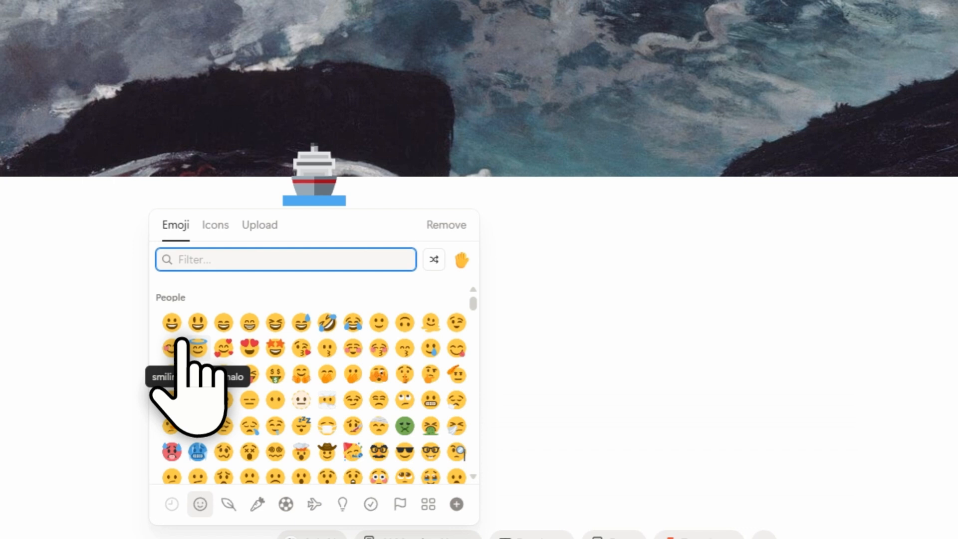
pyautogui.click(214, 225)
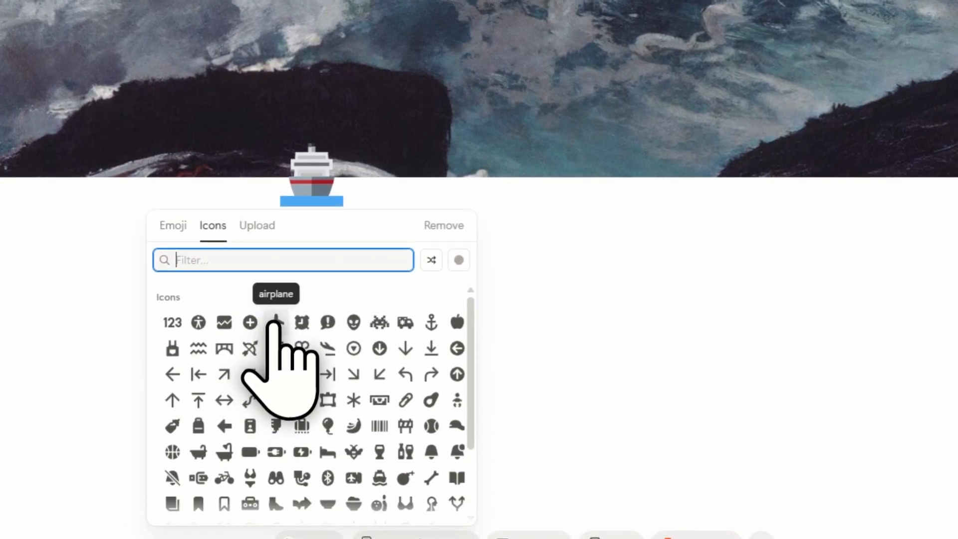
pyautogui.click(247, 324)
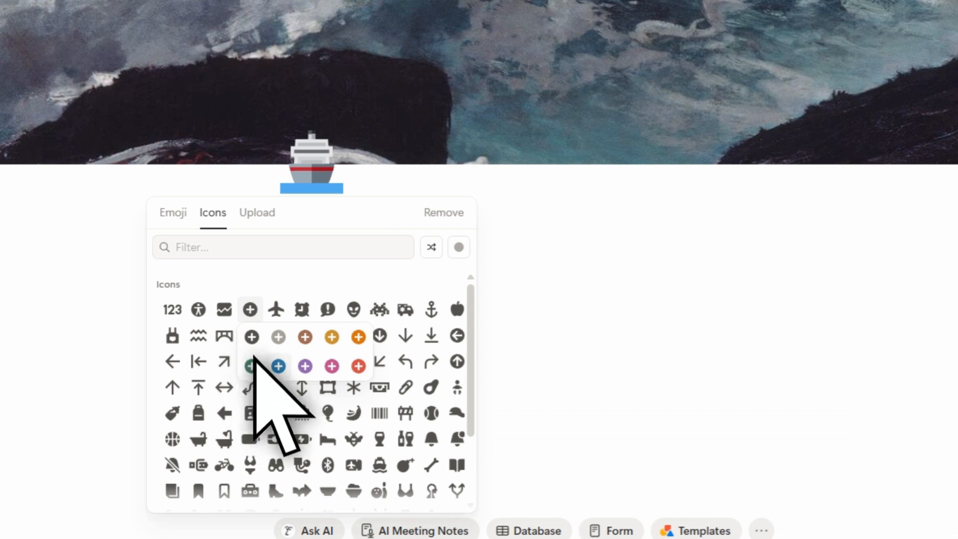
pyautogui.click(278, 374)
pyautogui.click(444, 307)
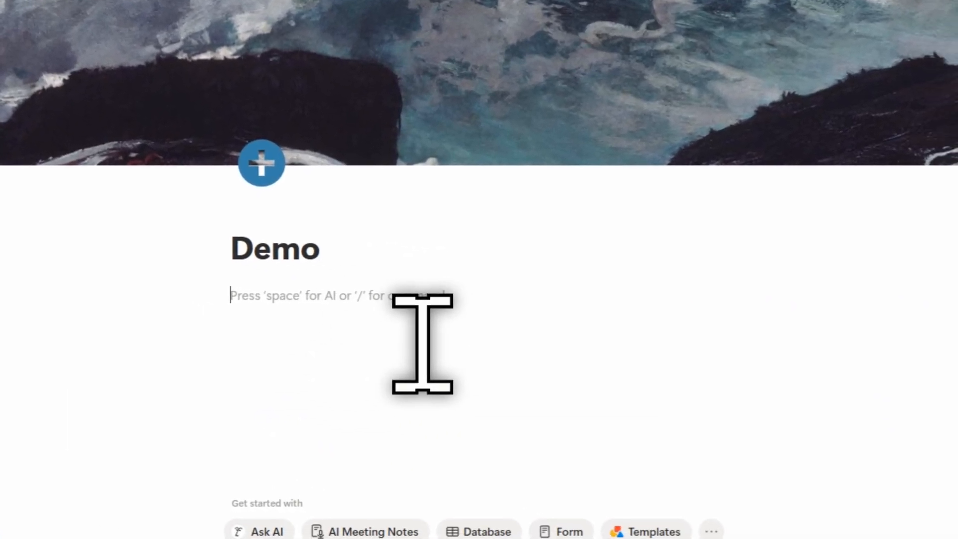
pyautogui.write('kjshdfkjhslf')
pyautogui.press('Return')
pyautogui.write('shfdlkjskjfljs')
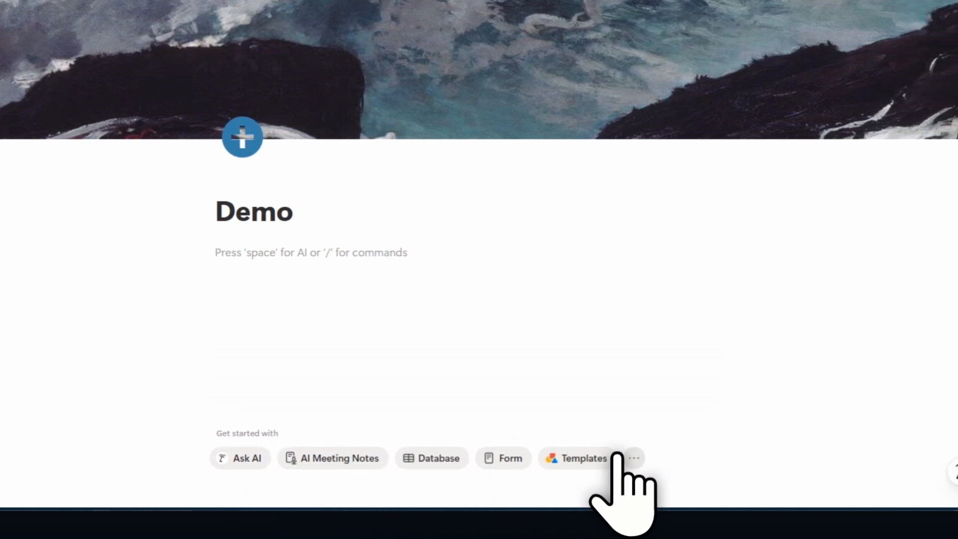
# Step: Open the template Marketplace and look through its Discover page
pyautogui.click(569, 458)
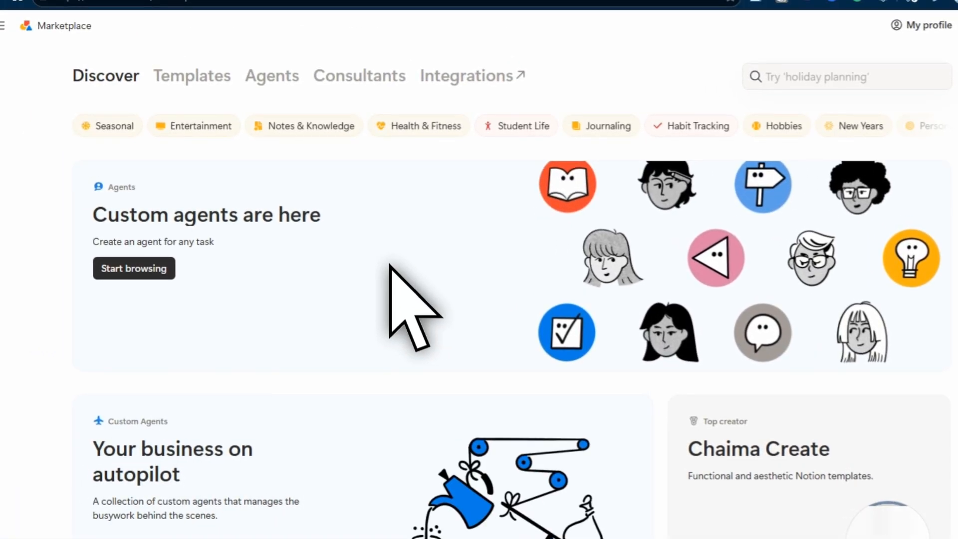
pyautogui.scroll(-10, 390, 266)
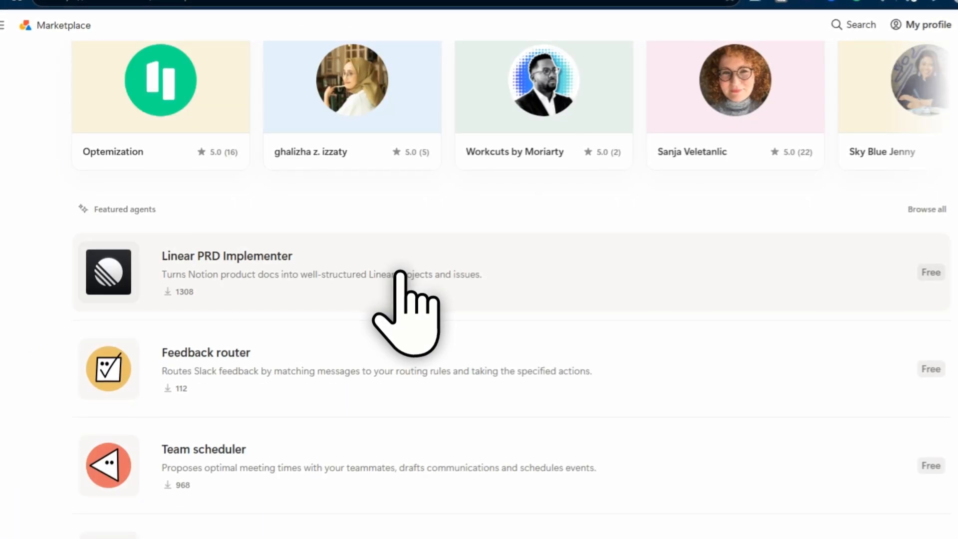
pyautogui.scroll(10, 400, 272)
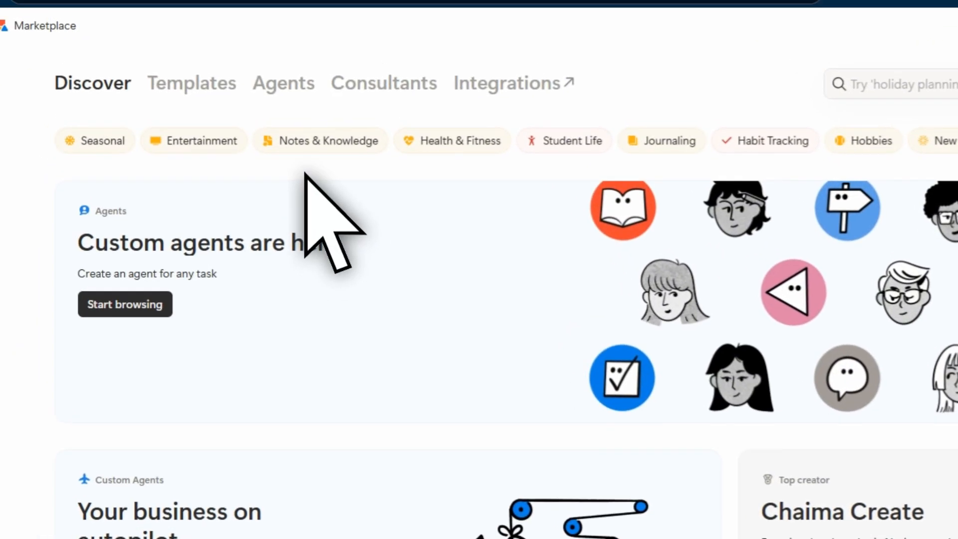
# Step: Browse the templates in the Marketplace's Notes & Knowledge category
pyautogui.click(349, 141)
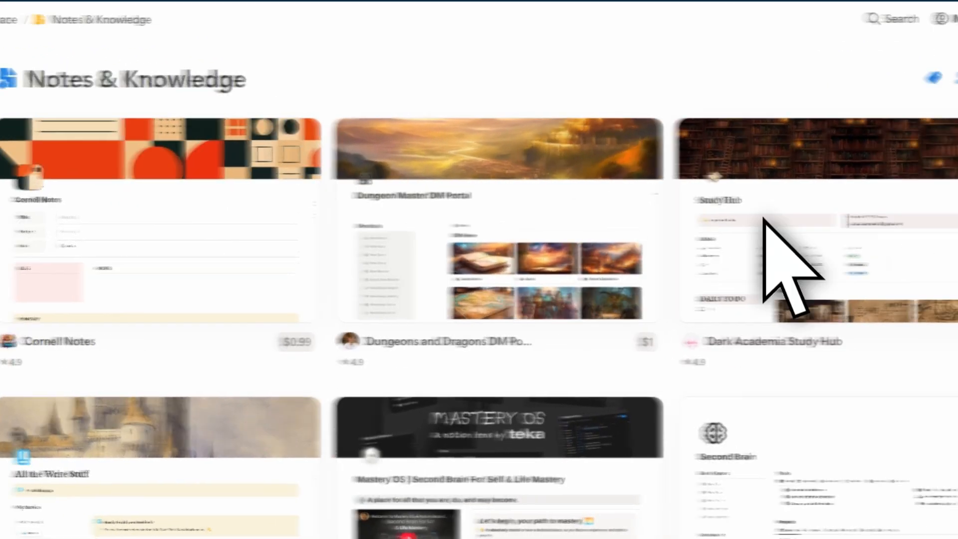
pyautogui.scroll(-5, 830, 310)
pyautogui.scroll(-5, 831, 306)
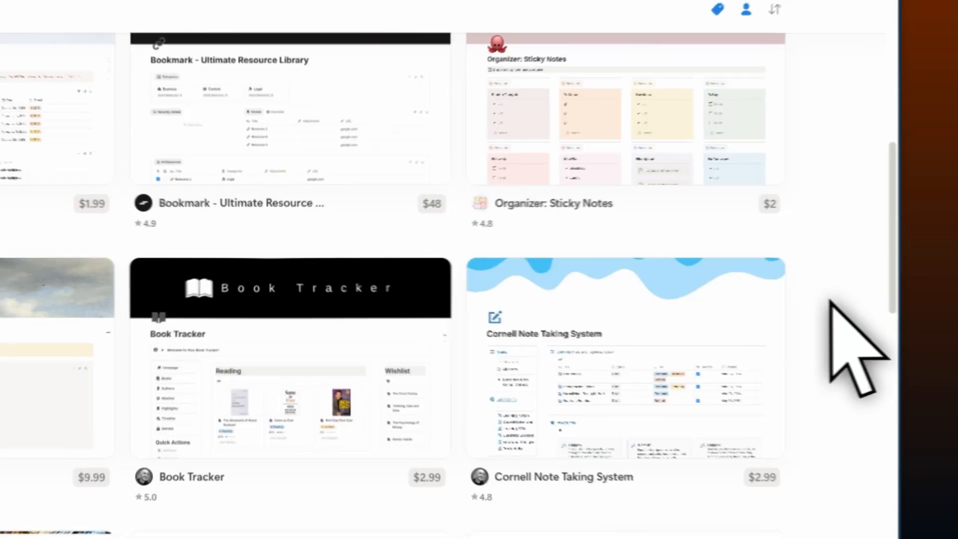
pyautogui.scroll(10, 831, 304)
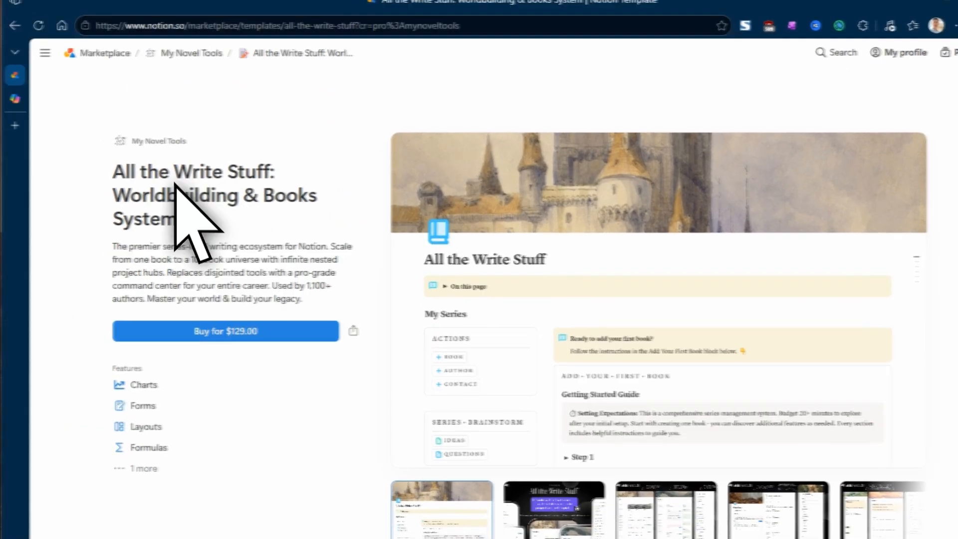
# Step: Review the All the Write Stuff template's details and the other templates on the My Novel Tools creator profile
pyautogui.scroll(-4, 433, 263)
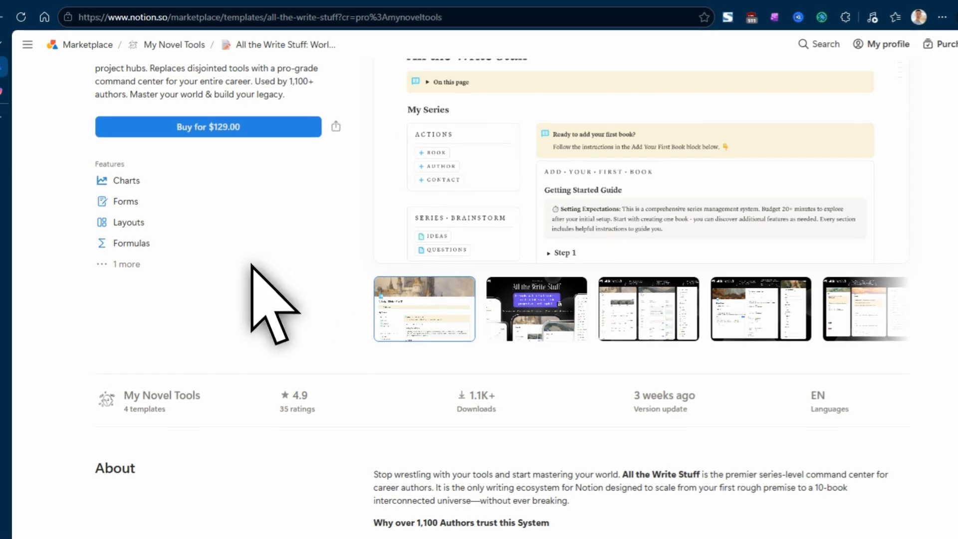
pyautogui.scroll(4, 254, 290)
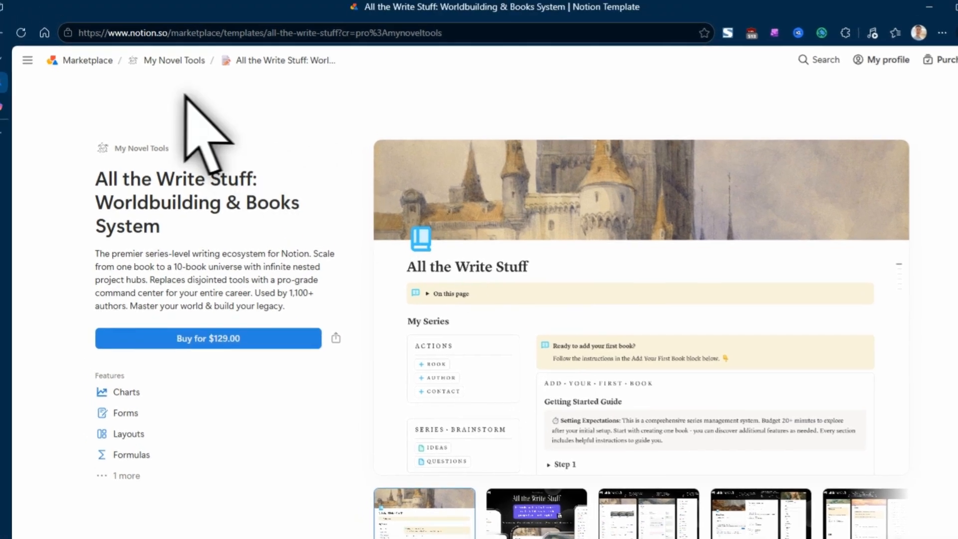
pyautogui.click(174, 35)
pyautogui.scroll(-6, 666, 344)
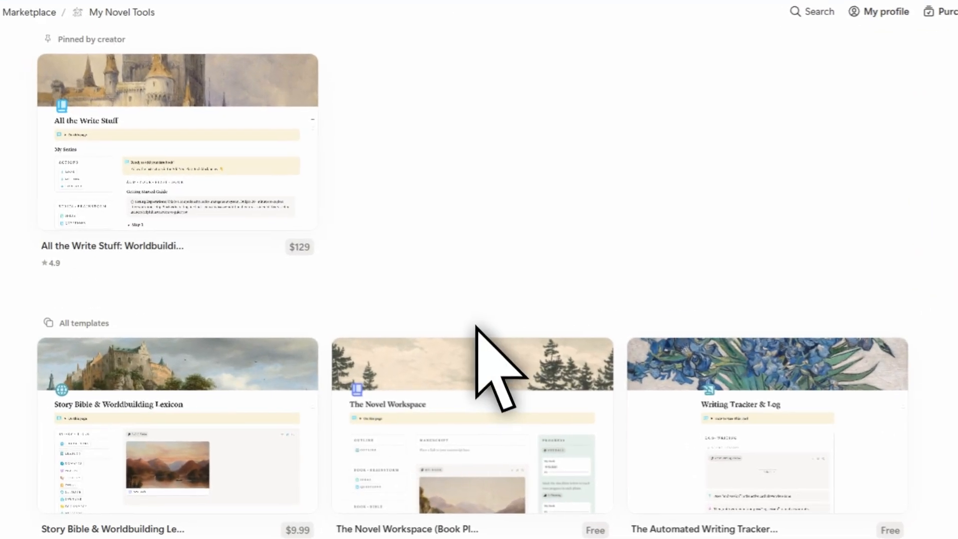
pyautogui.scroll(6, 548, 349)
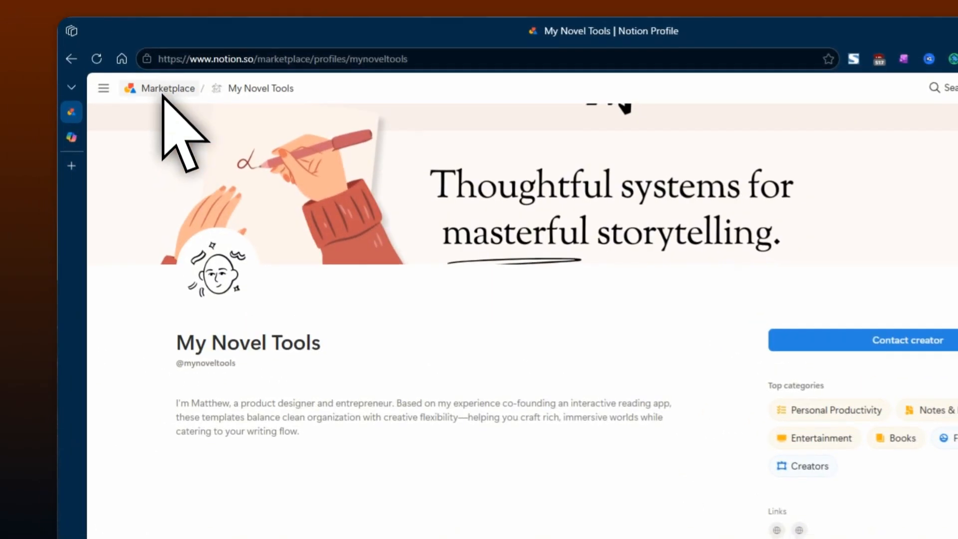
# Step: Go back to the Marketplace start page and reopen the private Demo page
pyautogui.click(25, 30)
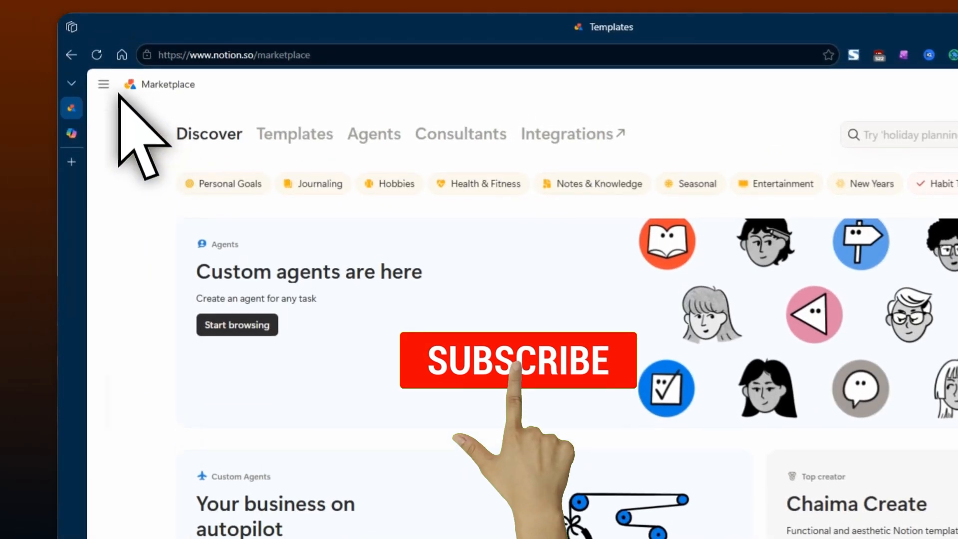
pyautogui.moveTo(104, 86)
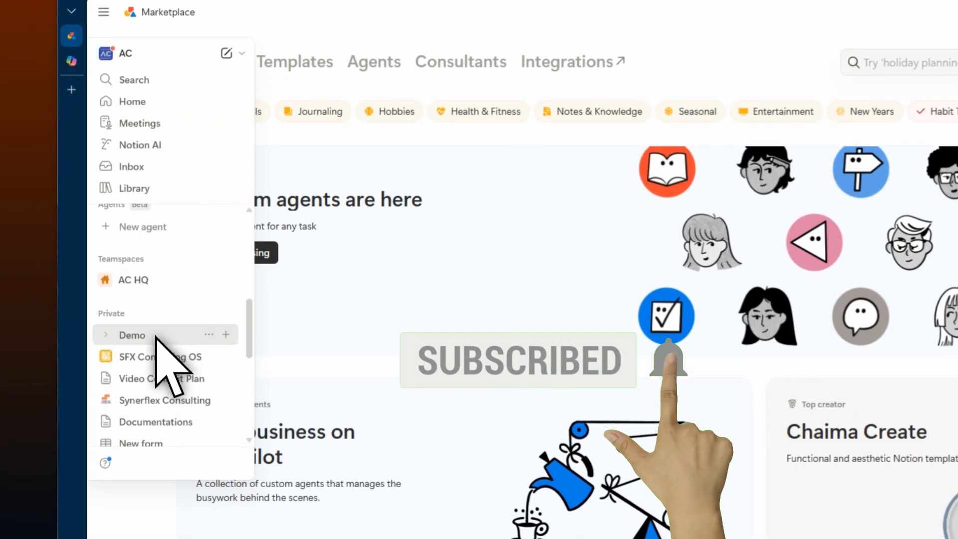
pyautogui.click(127, 420)
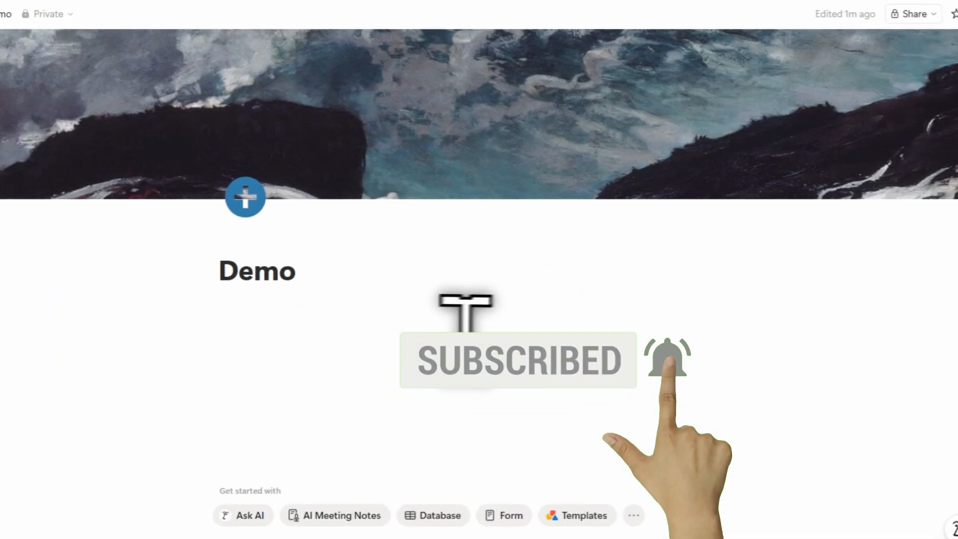
# Step: Examine the block types available for the Demo page, from basic blocks to database views and charts, without inserting one
pyautogui.click(236, 312)
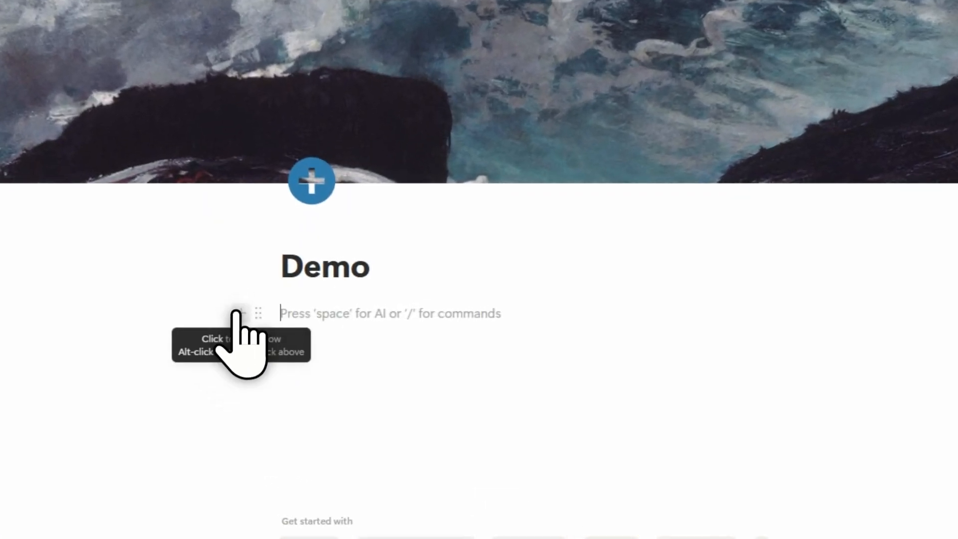
pyautogui.click(236, 311)
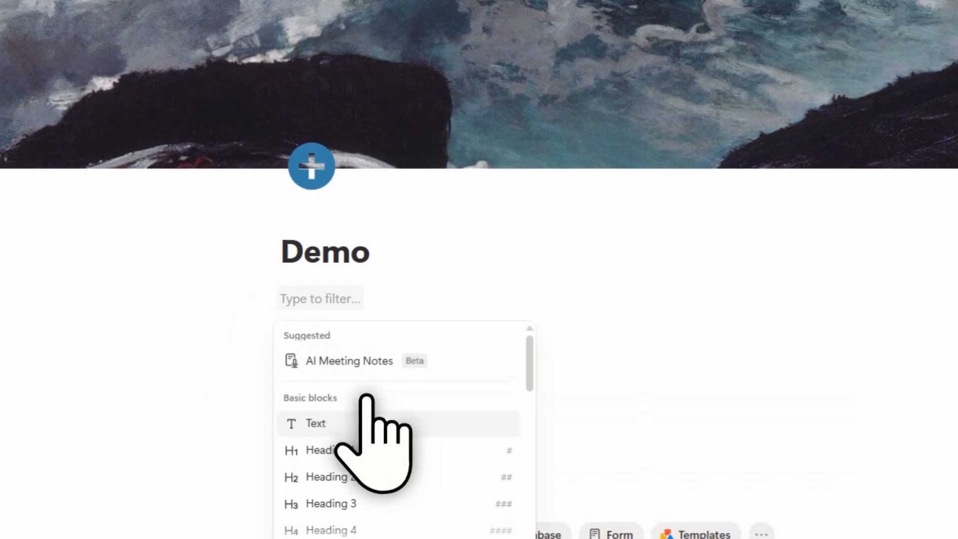
pyautogui.scroll(-5, 379, 444)
pyautogui.scroll(5, 369, 416)
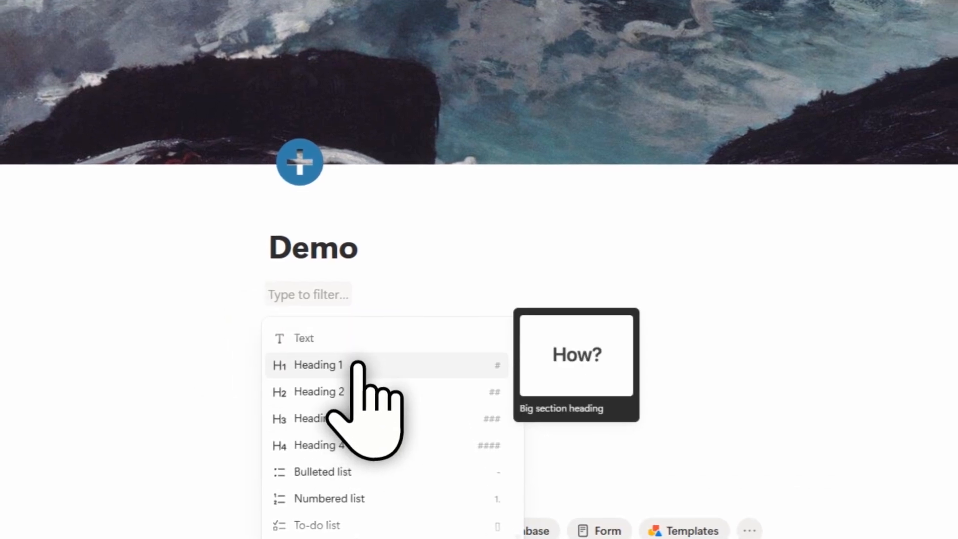
pyautogui.scroll(-5, 359, 420)
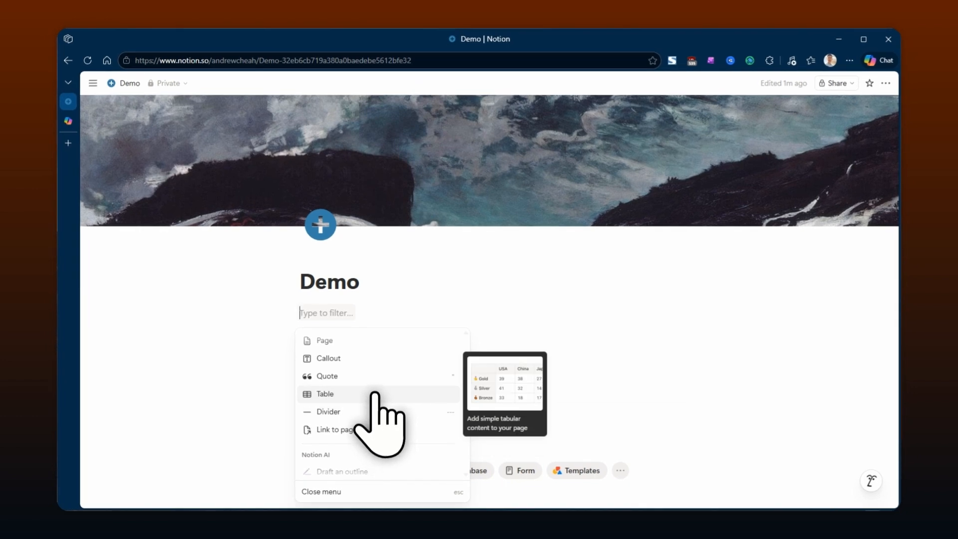
pyautogui.scroll(-3, 360, 350)
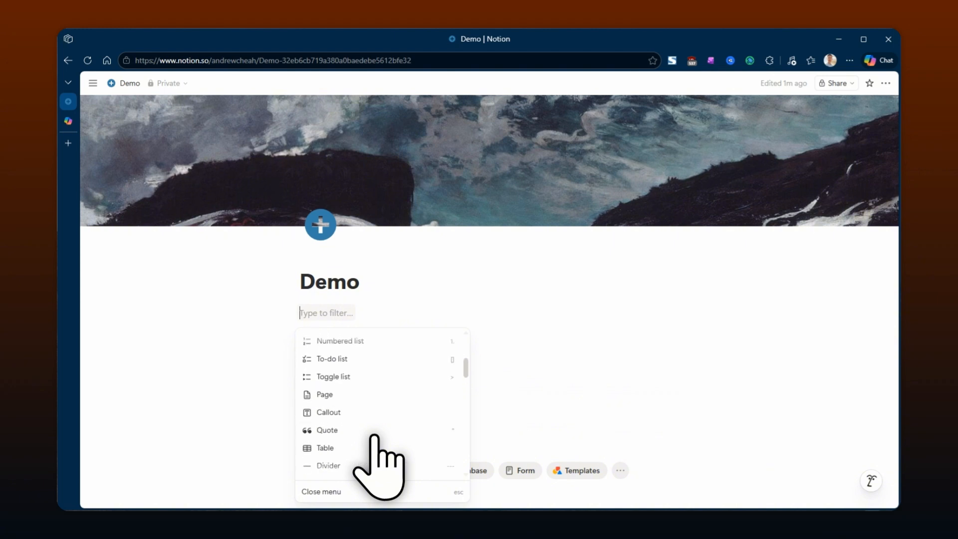
pyautogui.scroll(-3, 376, 436)
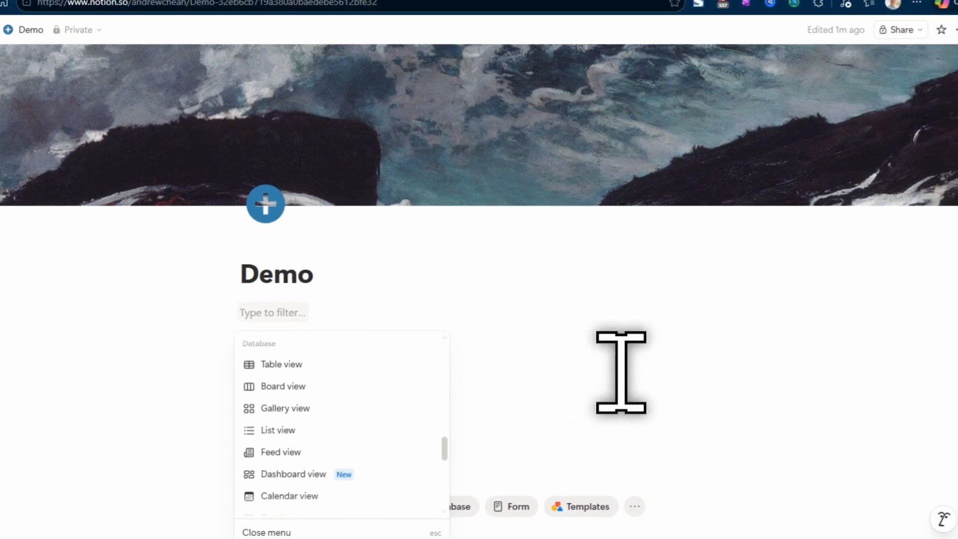
pyautogui.scroll(-5, 362, 460)
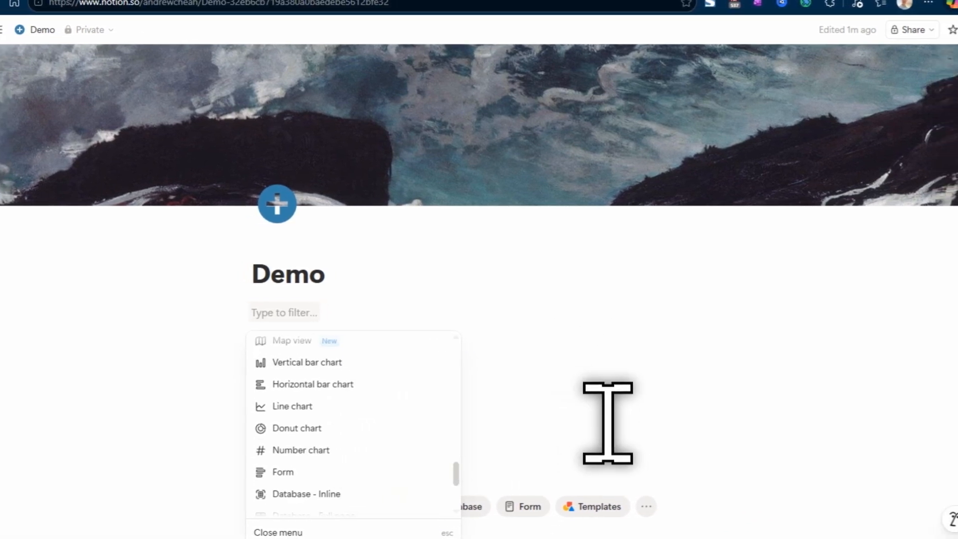
pyautogui.press('Escape')
# Step: Start adding a database to the Demo page and look through the suggested database templates
pyautogui.click(451, 506)
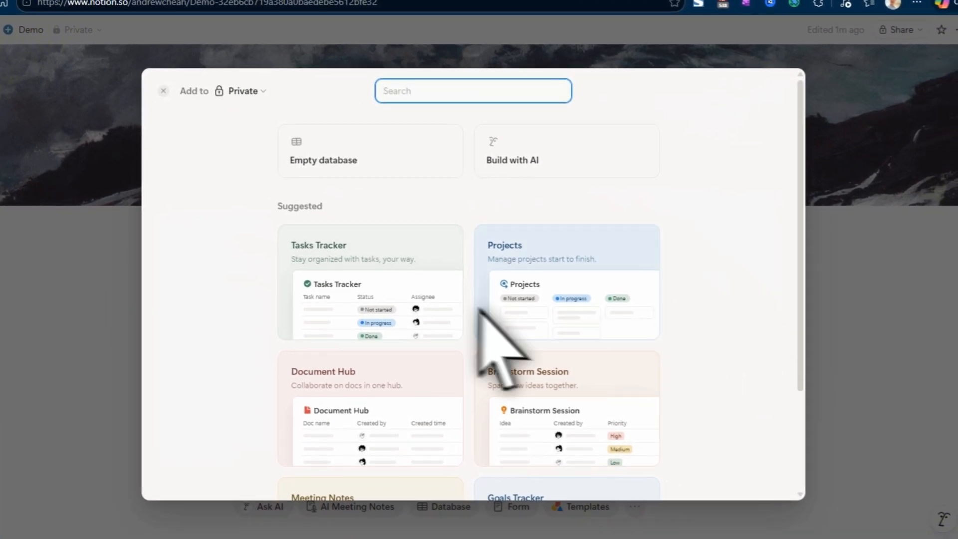
pyautogui.scroll(-3, 705, 309)
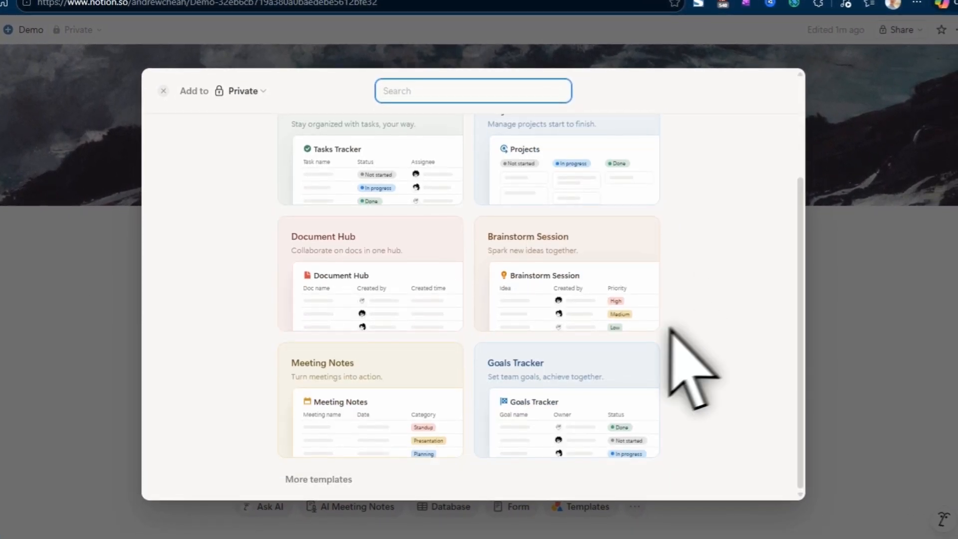
pyautogui.scroll(5, 463, 409)
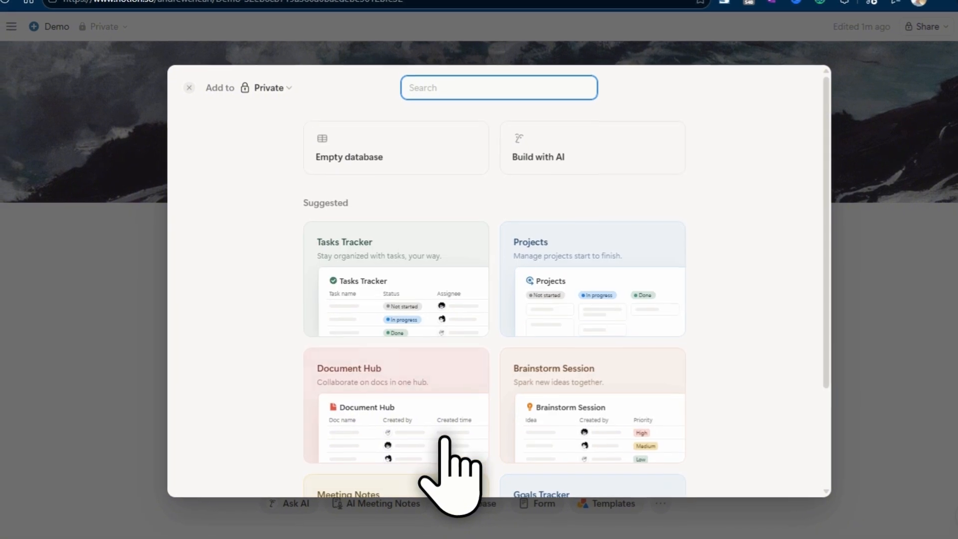
pyautogui.scroll(-3, 479, 319)
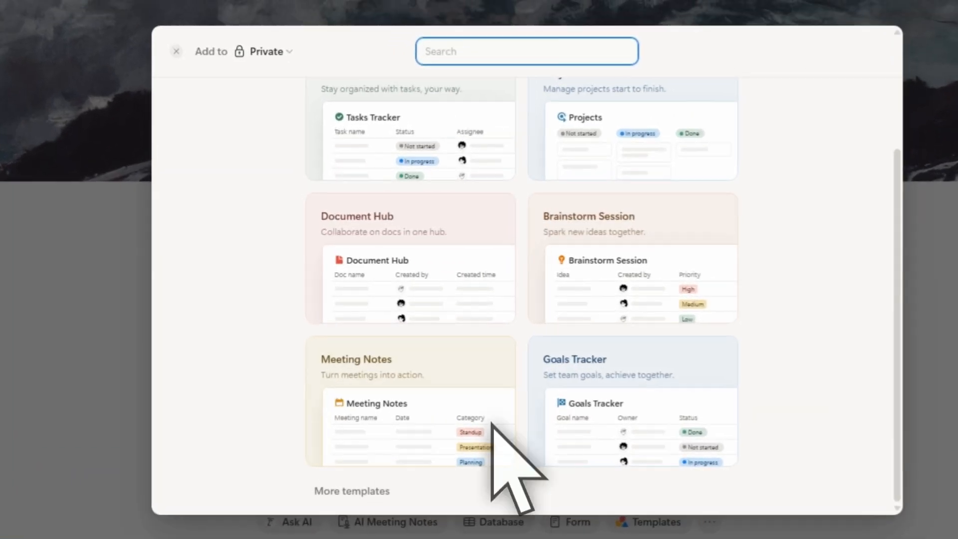
pyautogui.scroll(5, 456, 409)
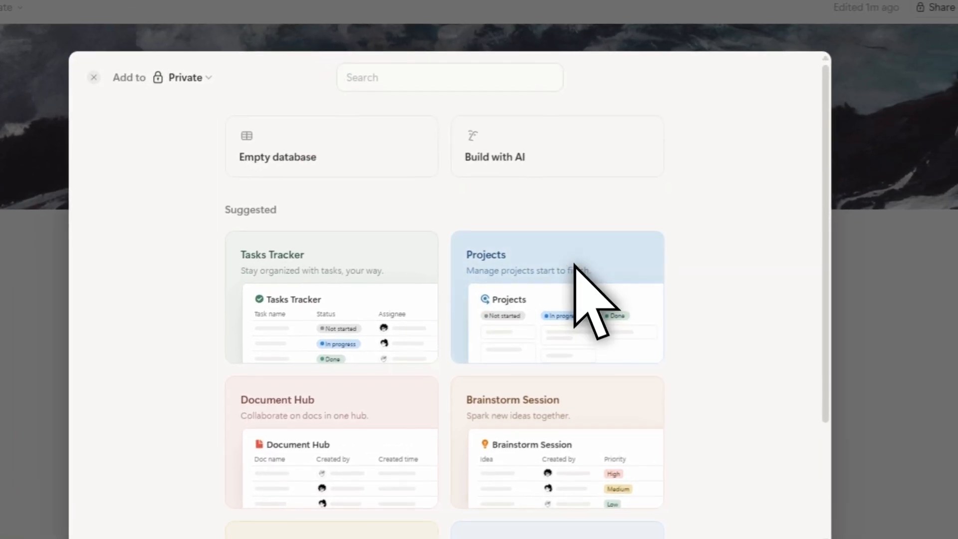
# Step: Choose the Projects database template and preview the columns of its By Status board
pyautogui.click(574, 264)
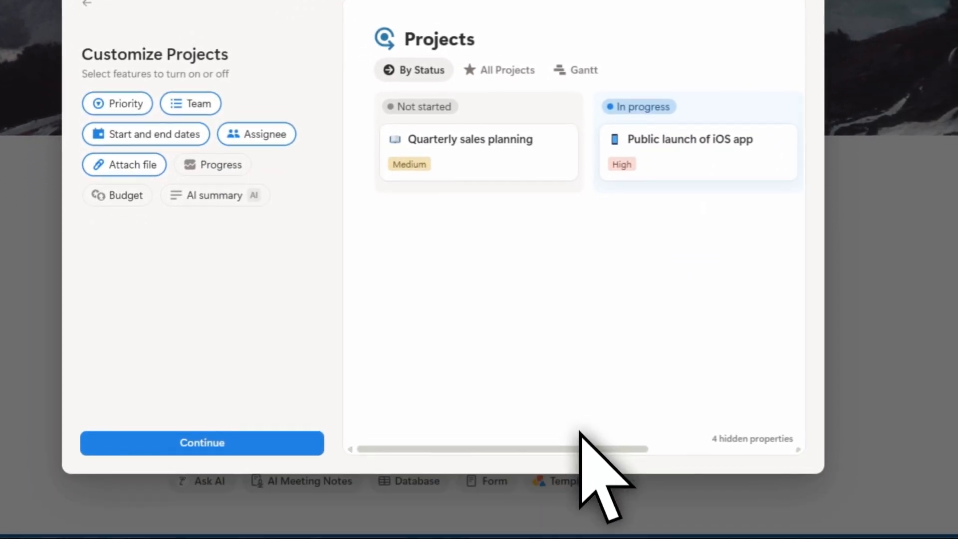
pyautogui.moveTo(582, 511); pyautogui.dragTo(649, 512)
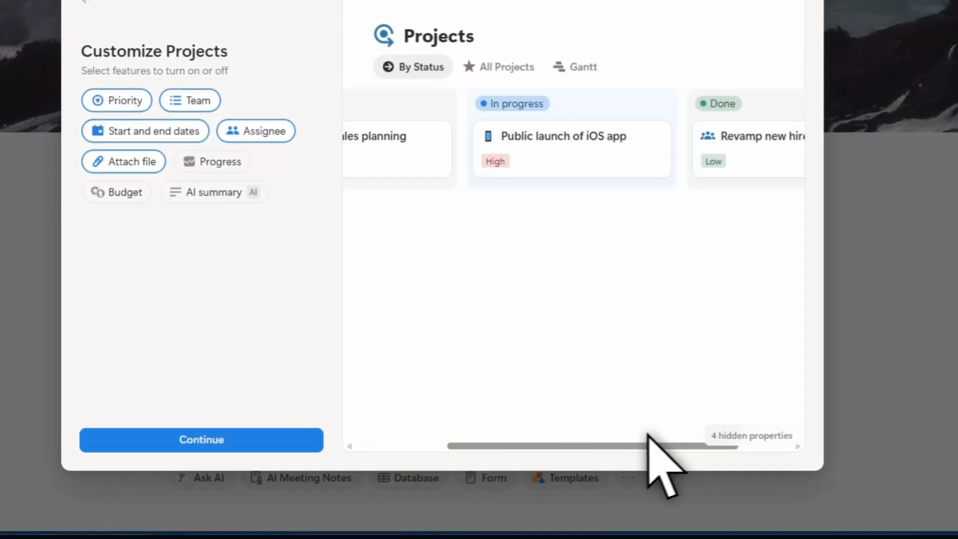
pyautogui.moveTo(649, 434); pyautogui.dragTo(579, 422)
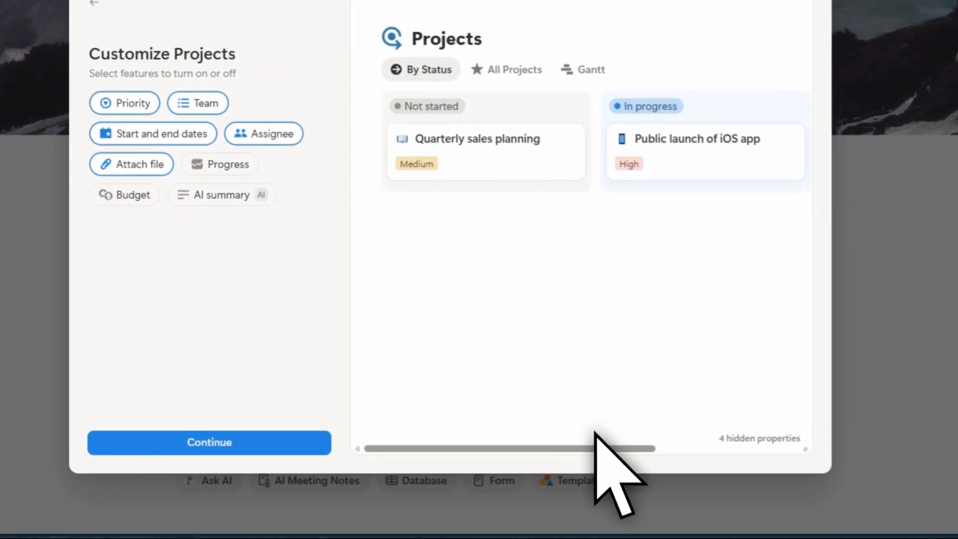
# Step: Create the Projects database with the suggested features and the By Status, All Projects and Gantt views, and title it Project Demo
pyautogui.moveTo(622, 522); pyautogui.dragTo(638, 493)
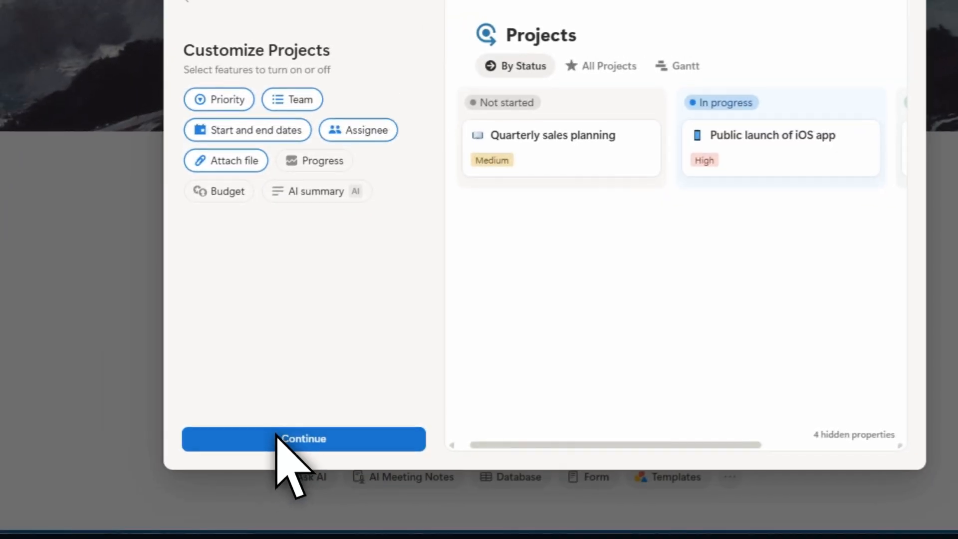
pyautogui.click(187, 459)
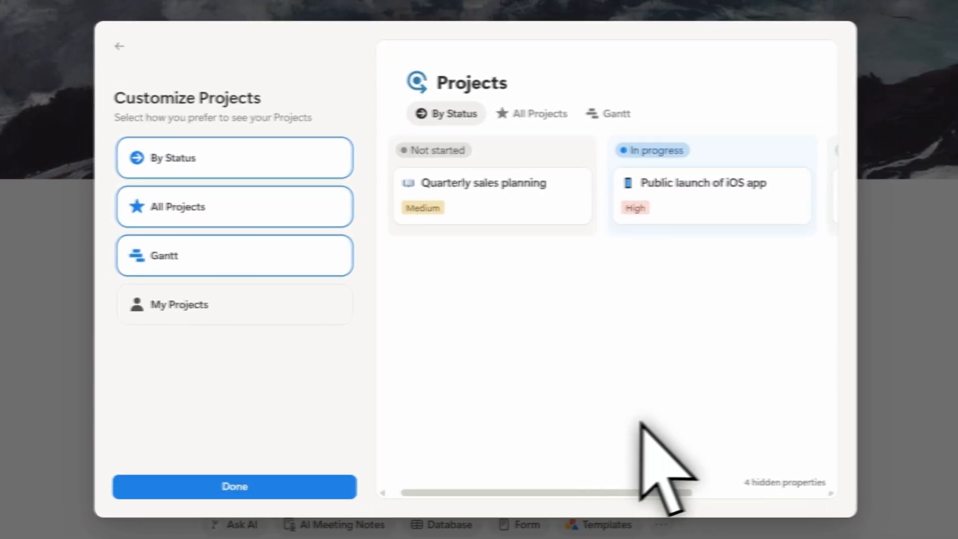
pyautogui.click(224, 484)
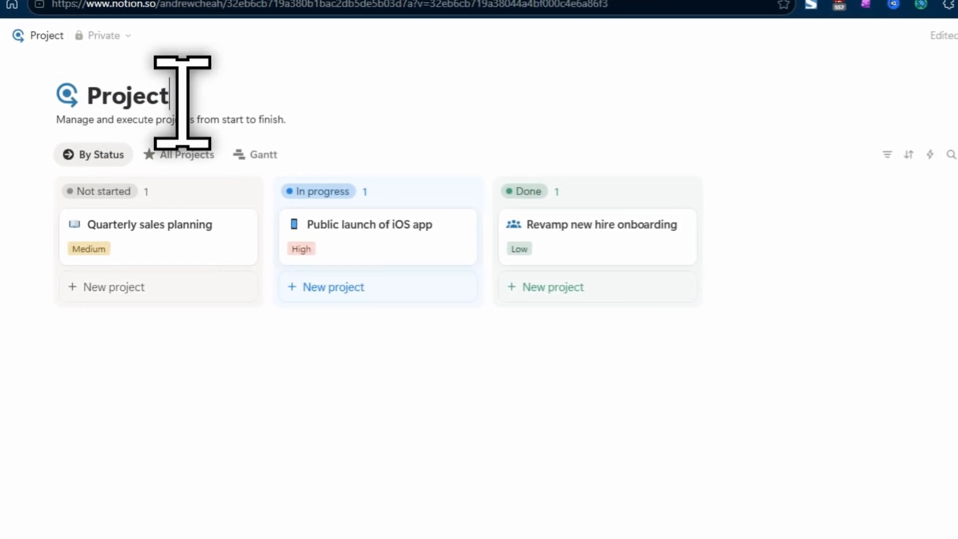
pyautogui.write('Demo')
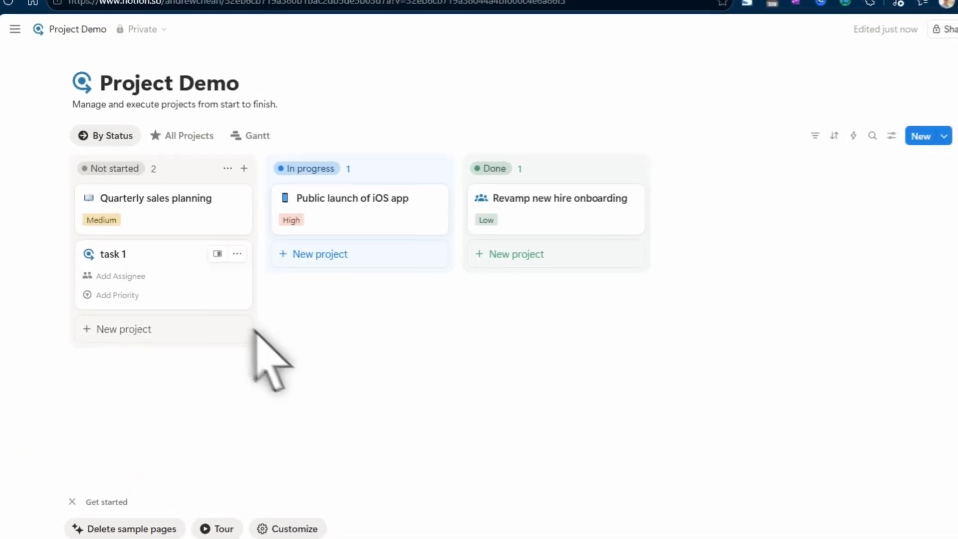
# Step: Finish adding the task 1 card under Not started, then review the properties and sections of its page and close it
pyautogui.click(346, 348)
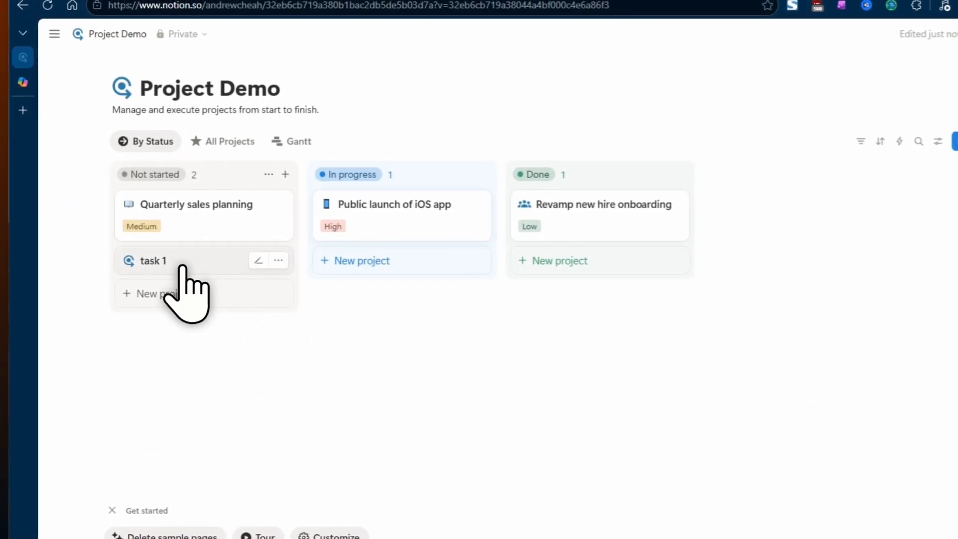
pyautogui.click(193, 265)
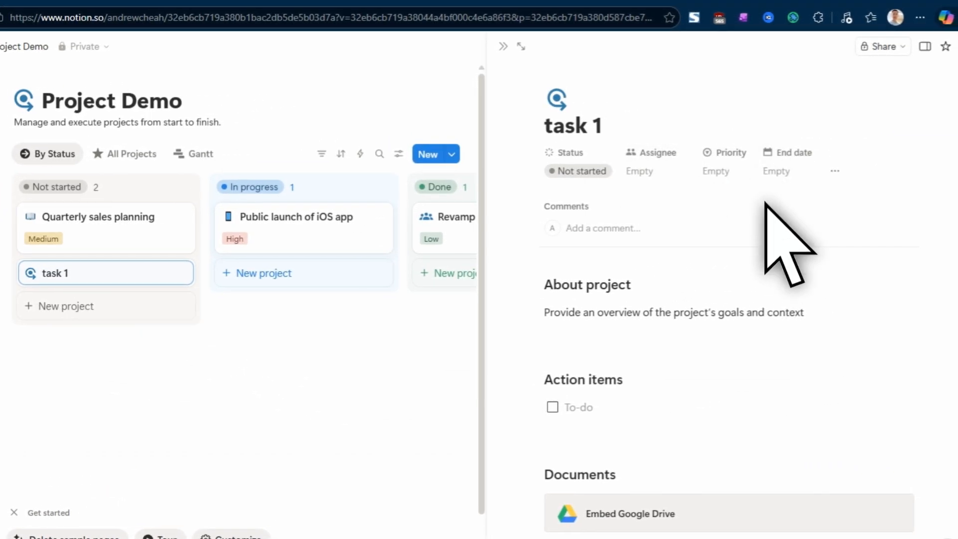
pyautogui.scroll(-3, 774, 214)
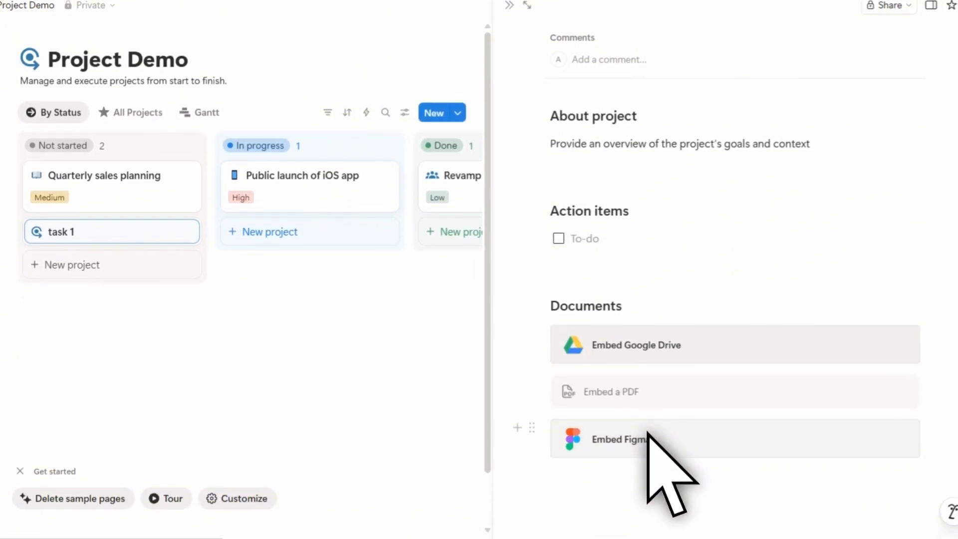
pyautogui.scroll(3, 643, 444)
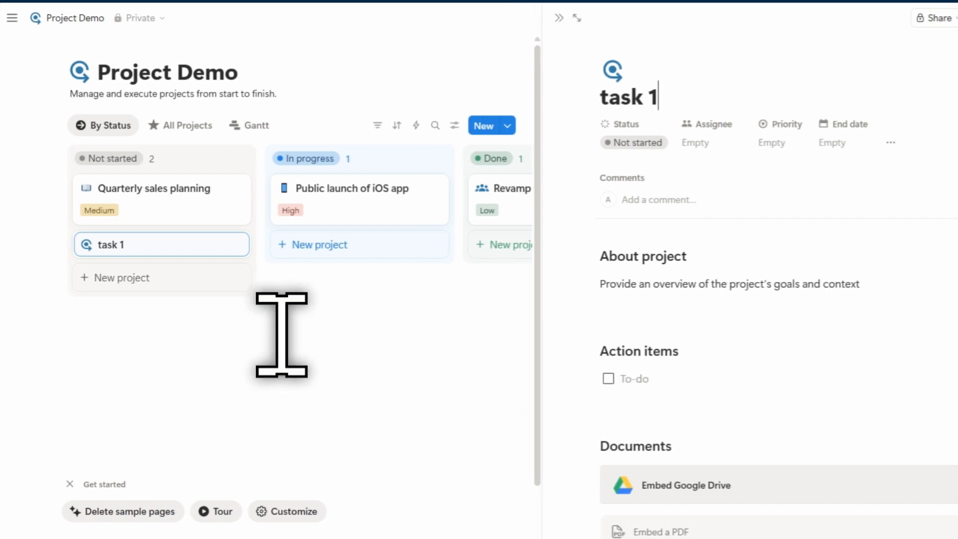
pyautogui.click(559, 18)
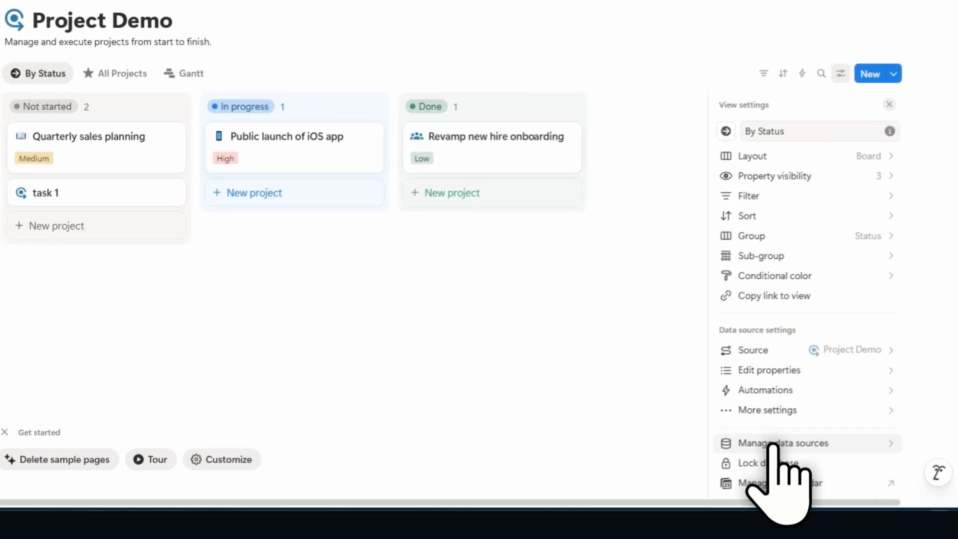
# Step: Close the board's view settings and open the private Video Content Plan page
pyautogui.click(359, 301)
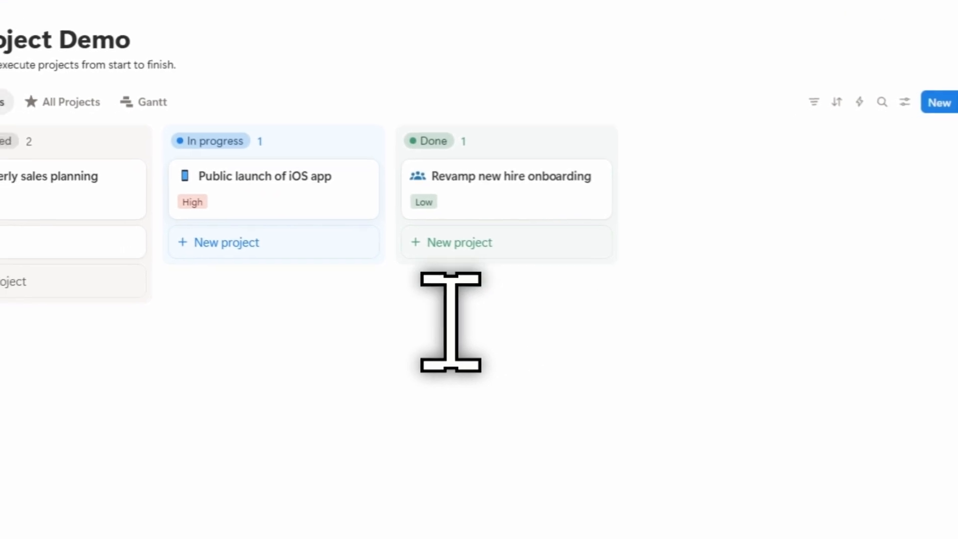
pyautogui.moveTo(107, 97)
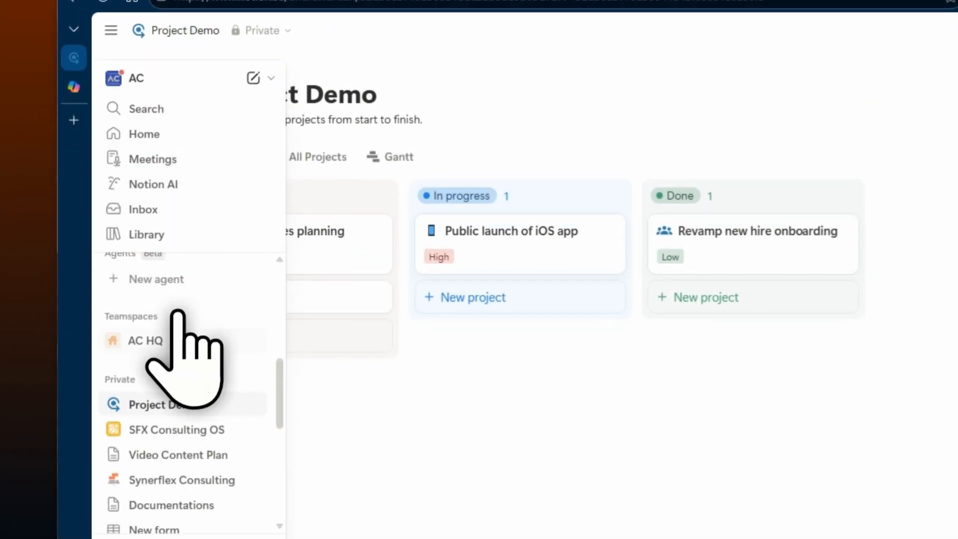
pyautogui.click(166, 376)
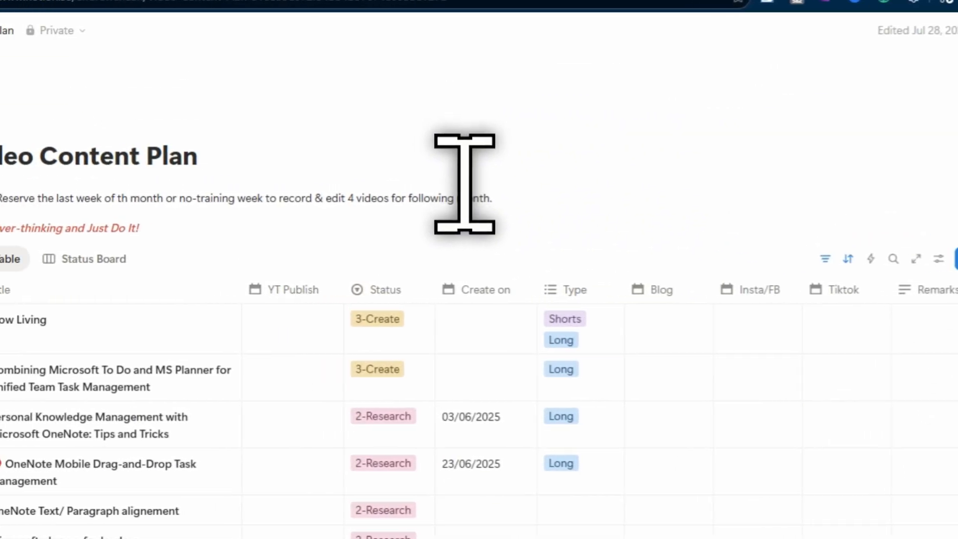
# Step: Look through the Video Content Plan table, from the videos in progress to the last ideas above the podcast section
pyautogui.scroll(-10, 402, 184)
pyautogui.scroll(5, 402, 184)
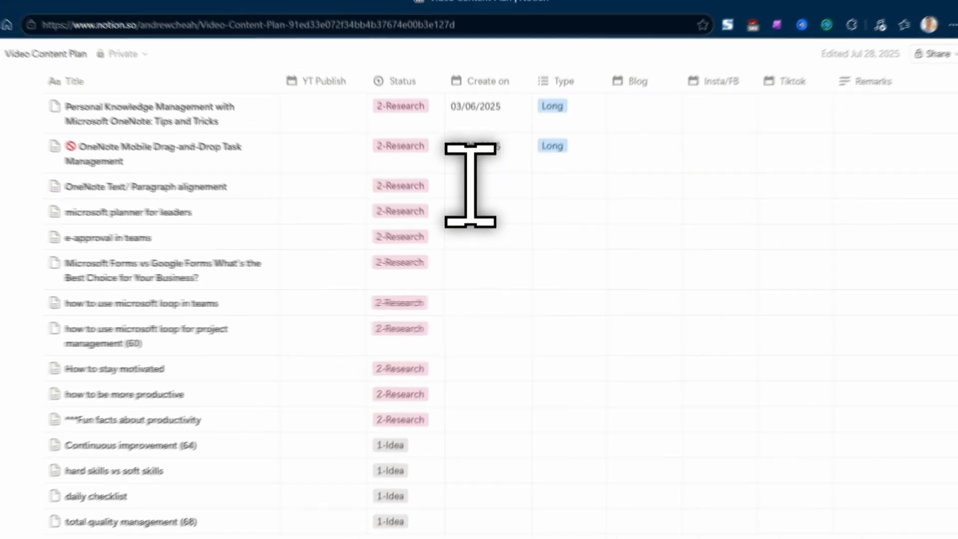
pyautogui.scroll(-3, 471, 186)
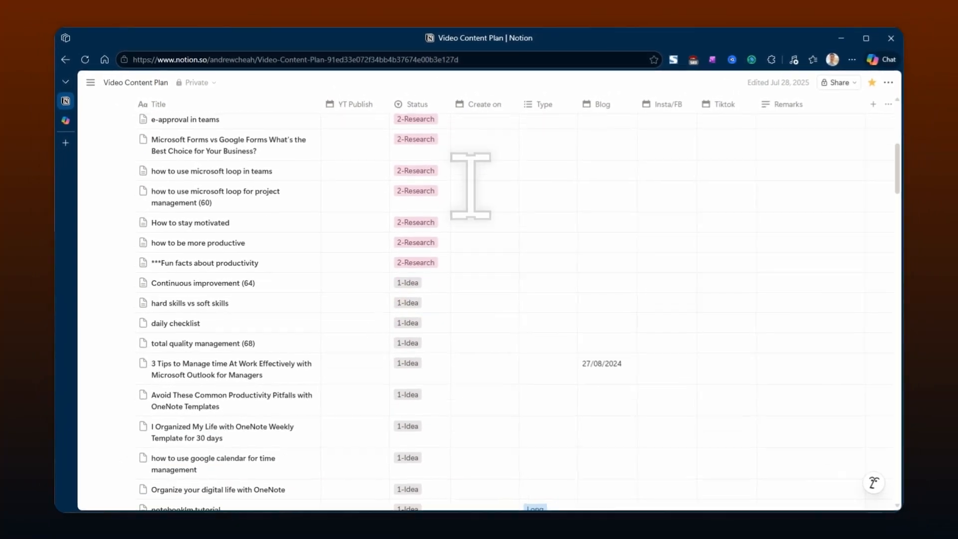
pyautogui.scroll(3, 470, 185)
pyautogui.scroll(-5, 338, 242)
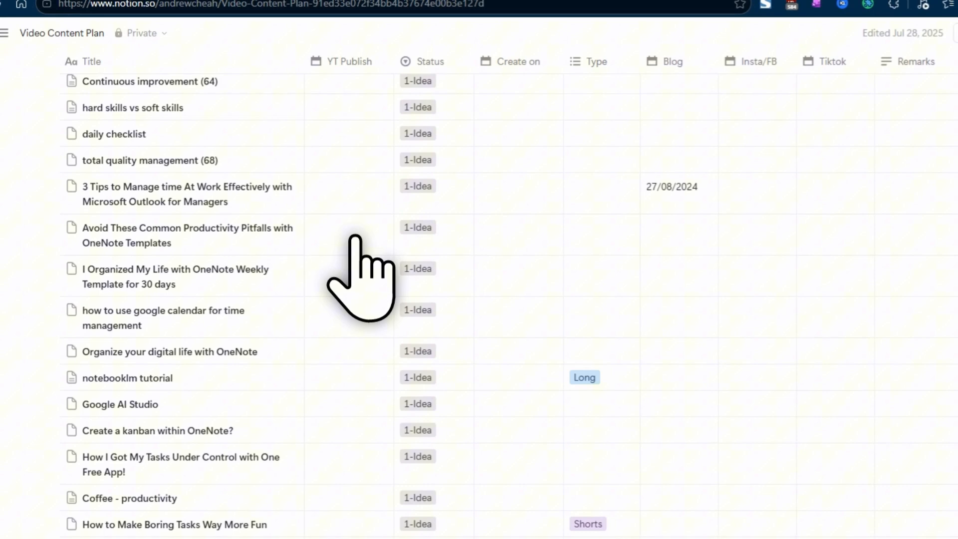
pyautogui.scroll(-7, 355, 240)
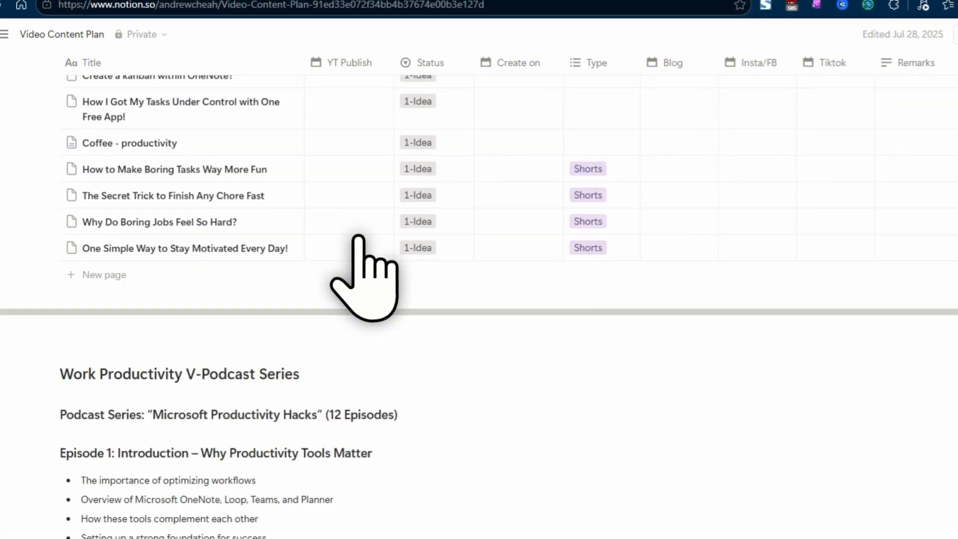
pyautogui.scroll(1, 325, 225)
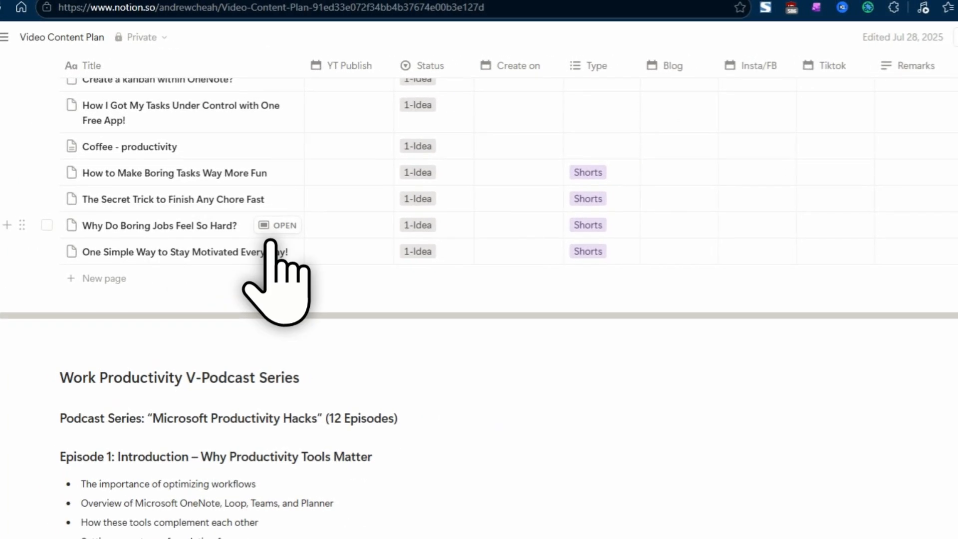
# Step: Open the entry One Simple Way to Stay Motivated Every Day! and examine its properties and the available page templates
pyautogui.click(283, 247)
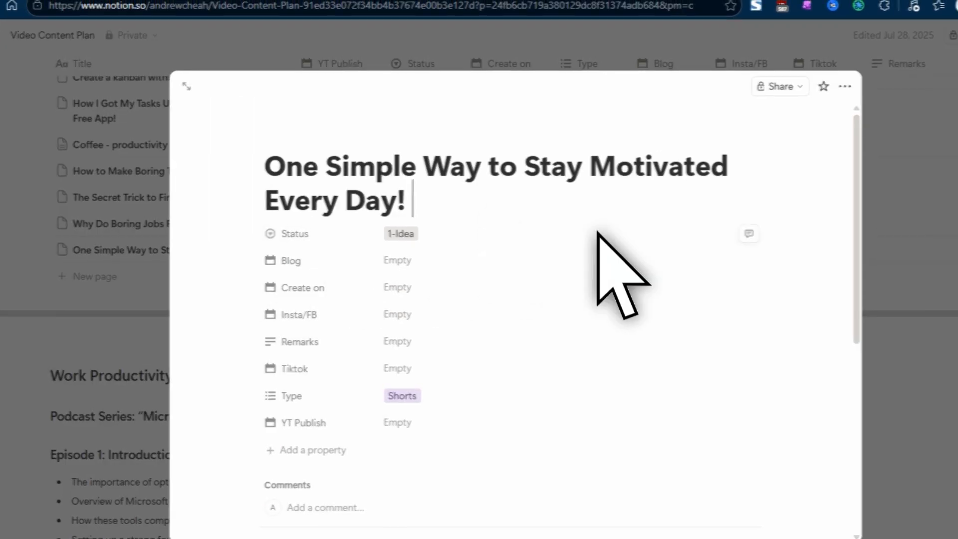
pyautogui.scroll(-1, 451, 202)
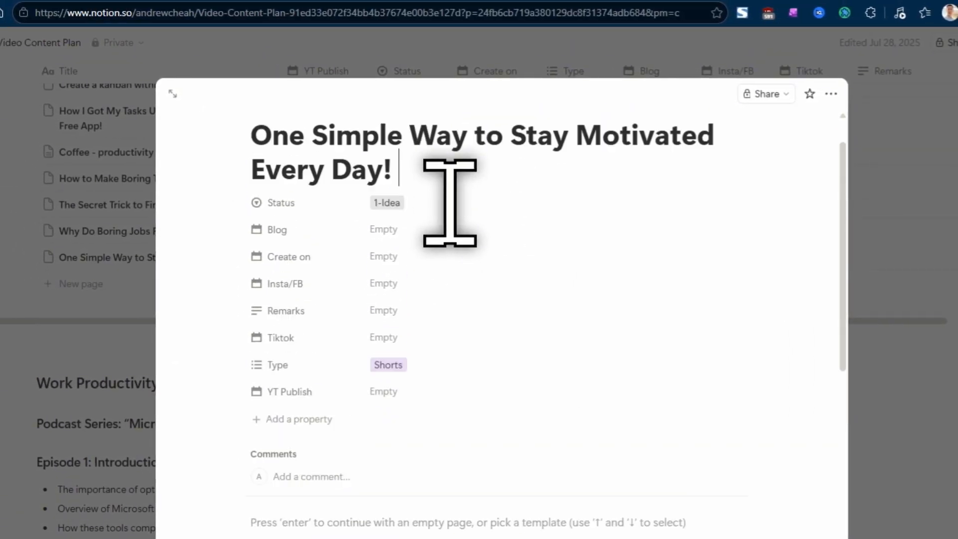
pyautogui.scroll(1, 450, 203)
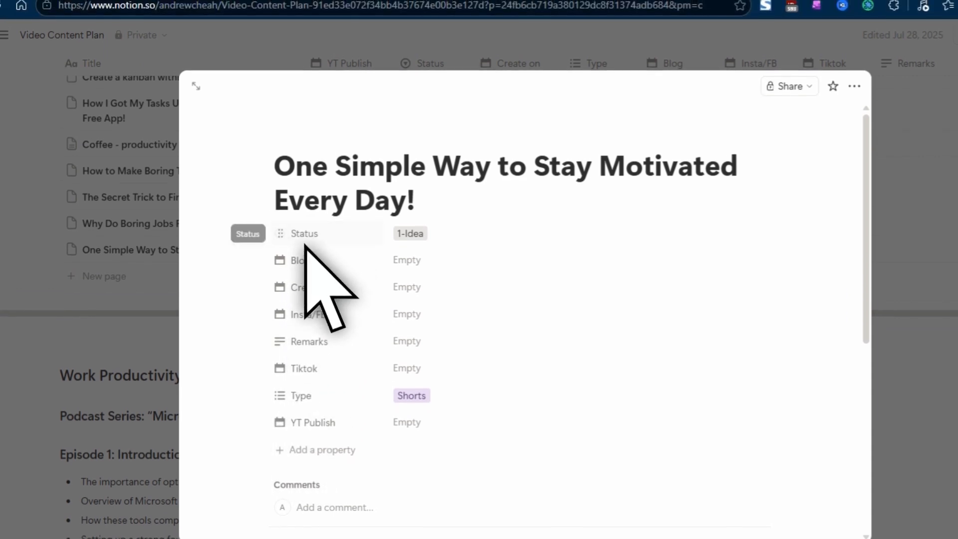
pyautogui.scroll(-5, 457, 384)
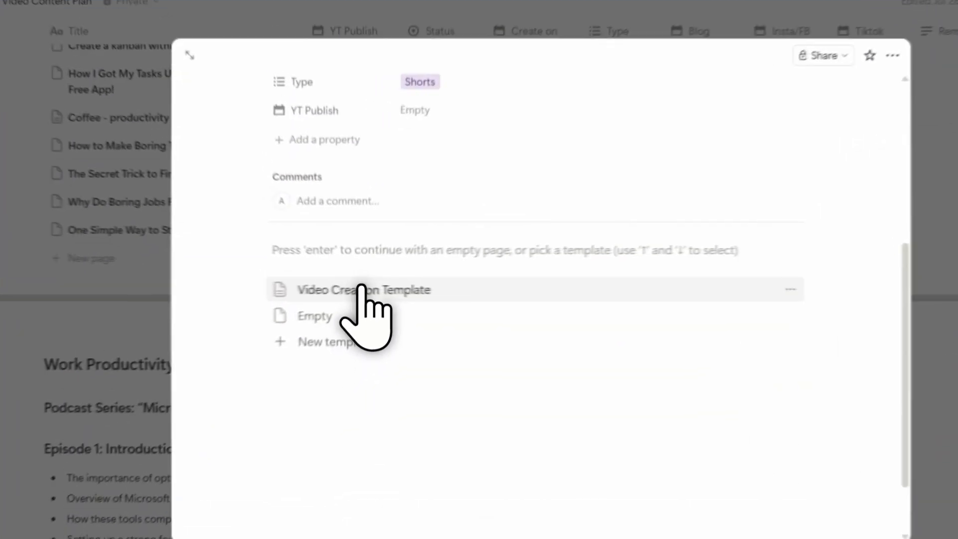
# Step: Apply the Video Creation Template to the entry and review its sections together with the page properties
pyautogui.click(367, 290)
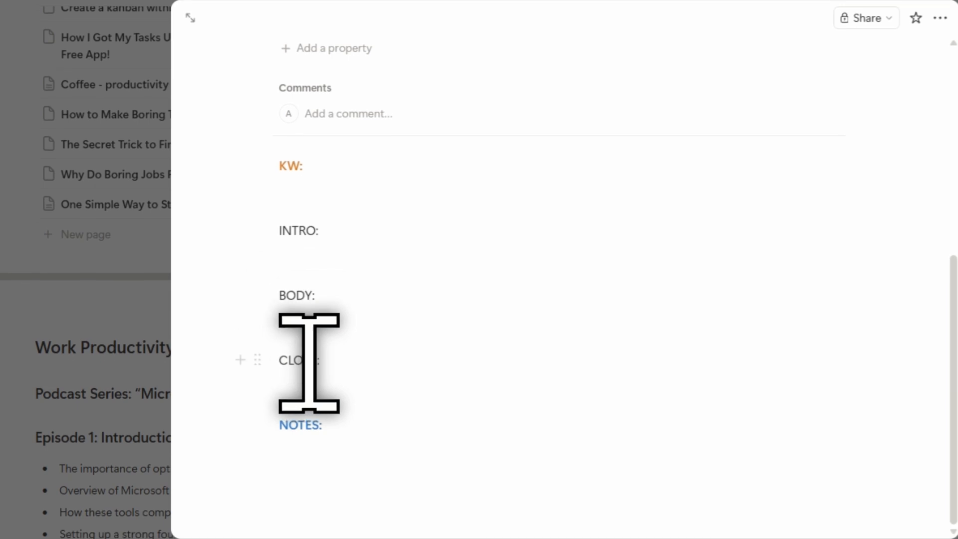
pyautogui.scroll(5, 371, 409)
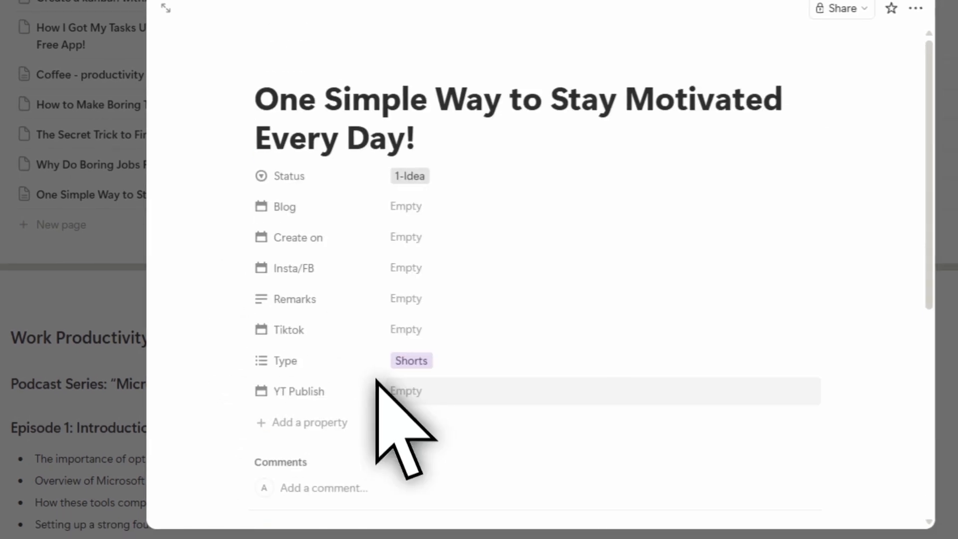
pyautogui.scroll(-5, 378, 380)
pyautogui.scroll(5, 378, 380)
pyautogui.scroll(-5, 378, 379)
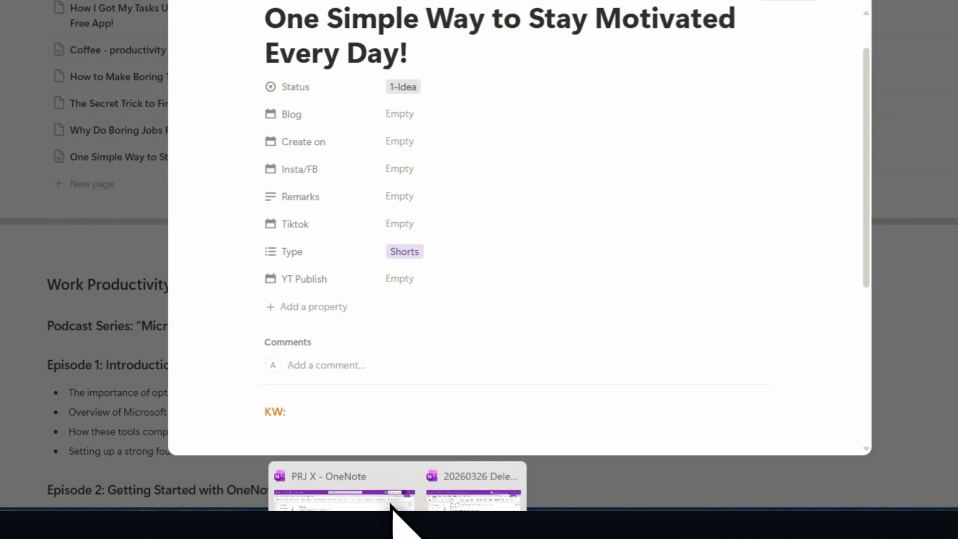
# Step: Switch to the OneNote PRJ X window and examine its project template and the content template on the 202X Sample page
pyautogui.click(384, 503)
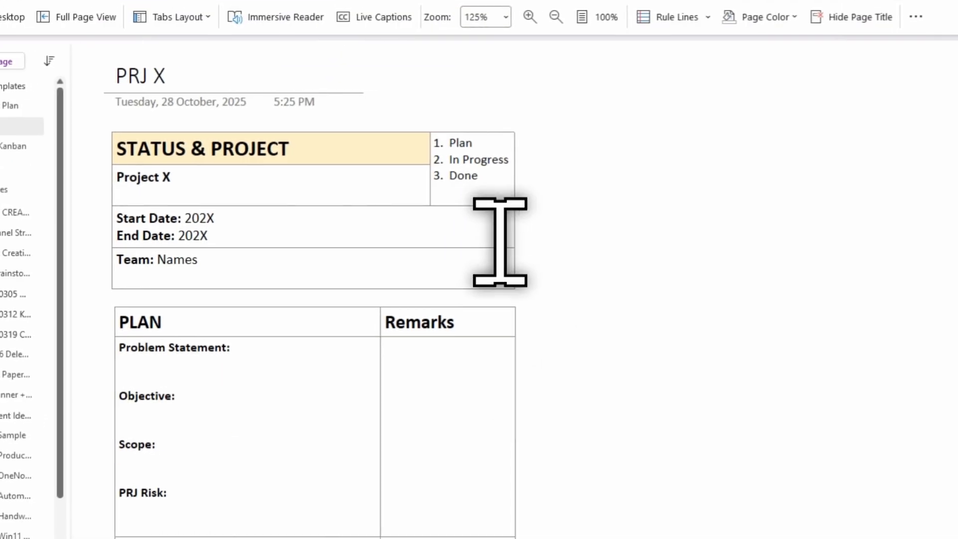
pyautogui.scroll(-3, 627, 224)
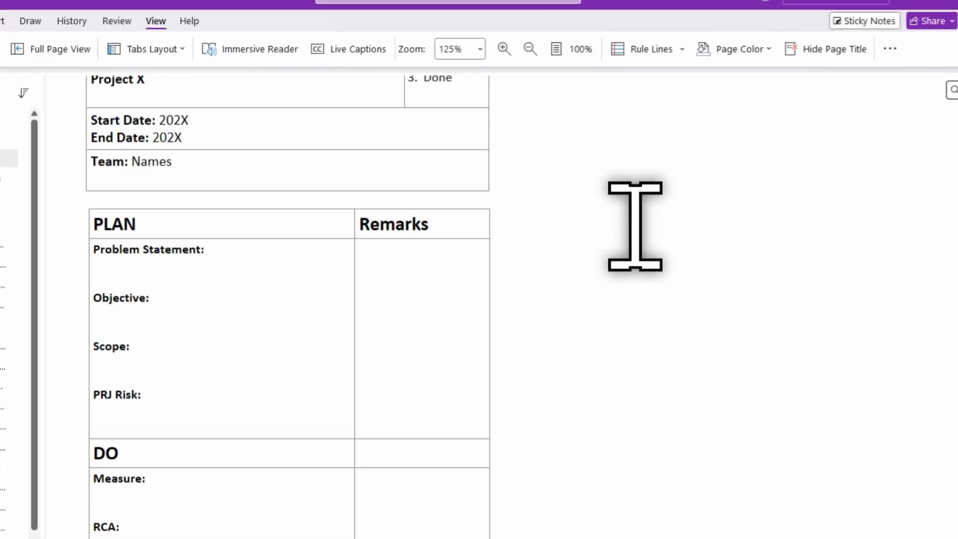
pyautogui.click(144, 431)
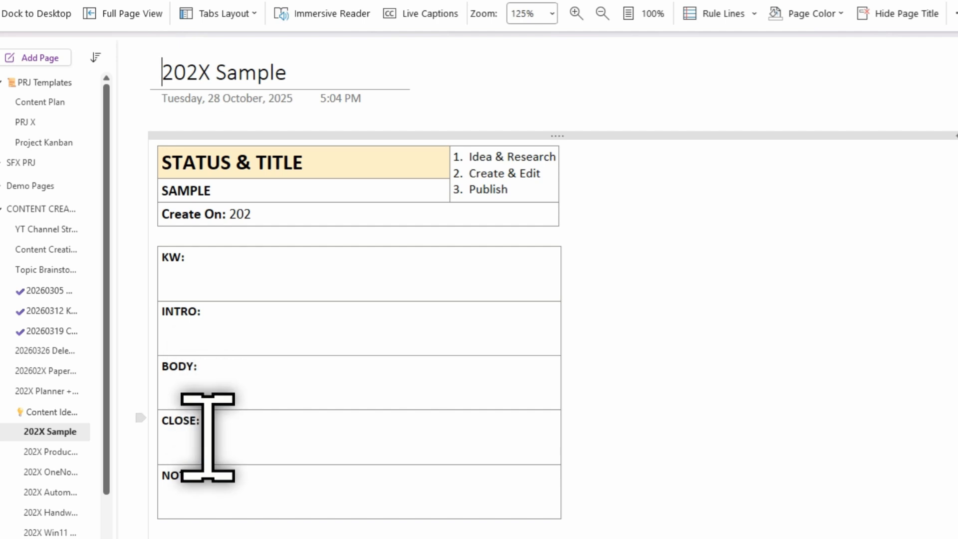
pyautogui.scroll(-3, 669, 383)
pyautogui.scroll(3, 669, 382)
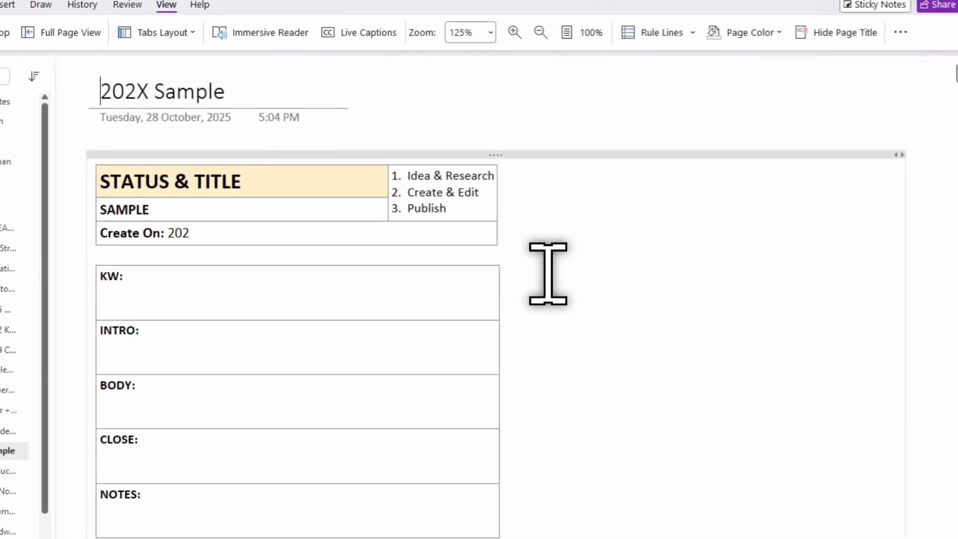
pyautogui.click(619, 280)
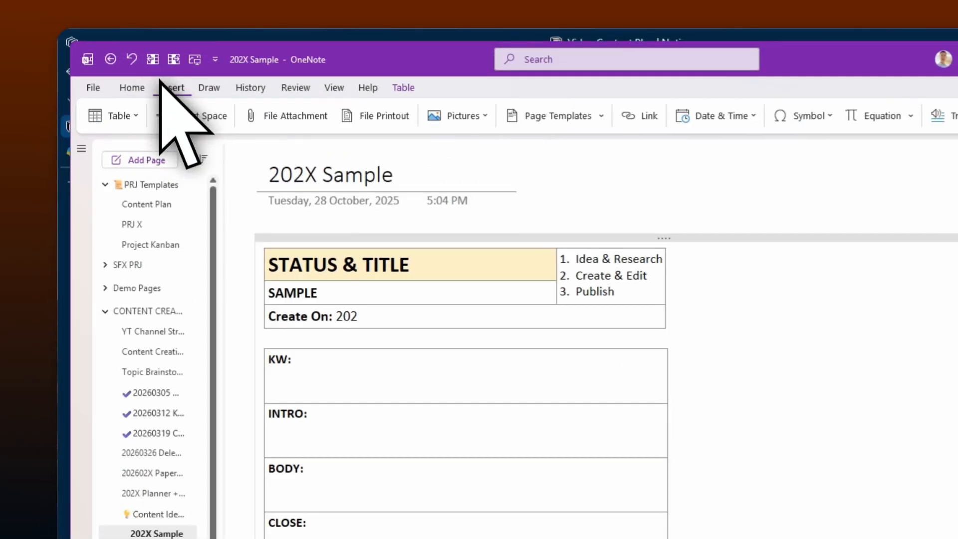
pyautogui.click(119, 116)
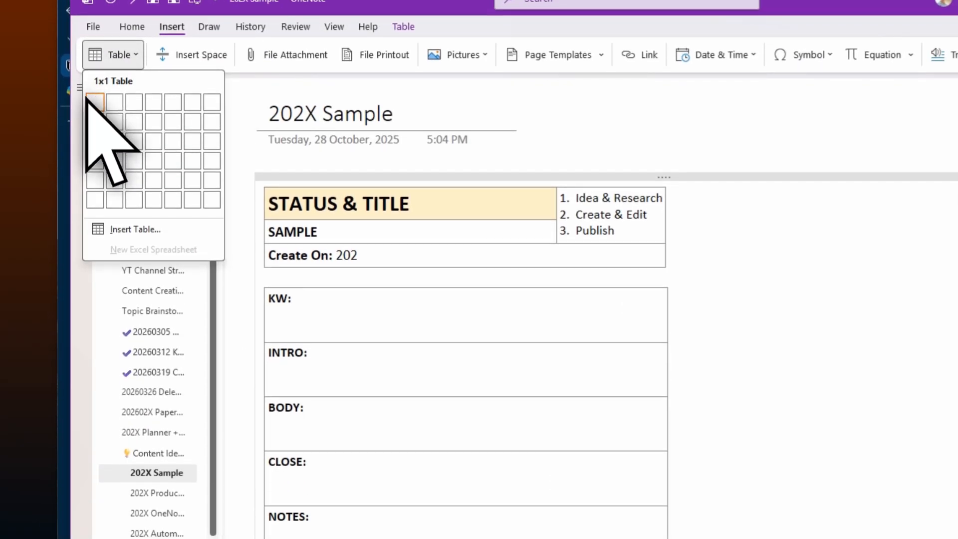
pyautogui.click(94, 179)
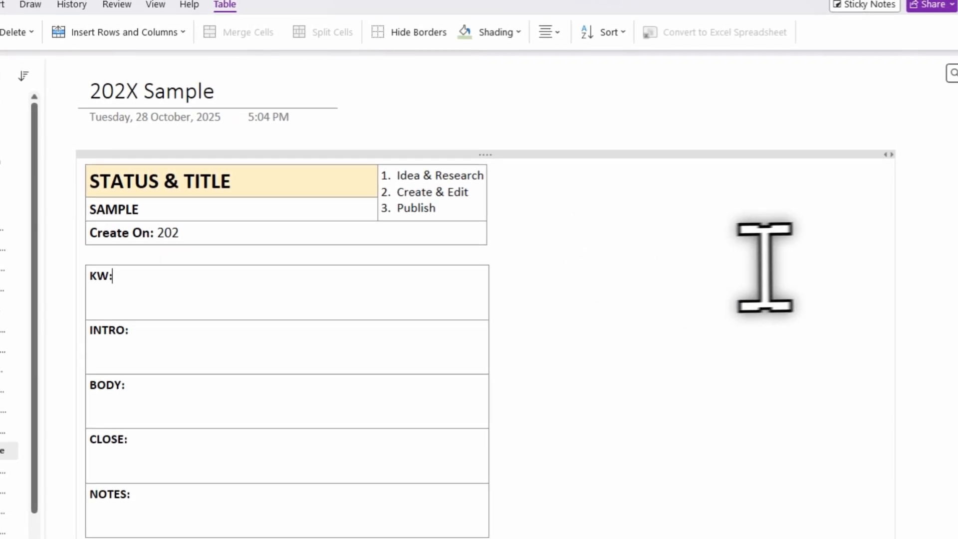
# Step: Narrow the note container around the 202X Sample template and insert a one-column, five-row table in the empty space beside it
pyautogui.moveTo(893, 246); pyautogui.dragTo(718, 245)
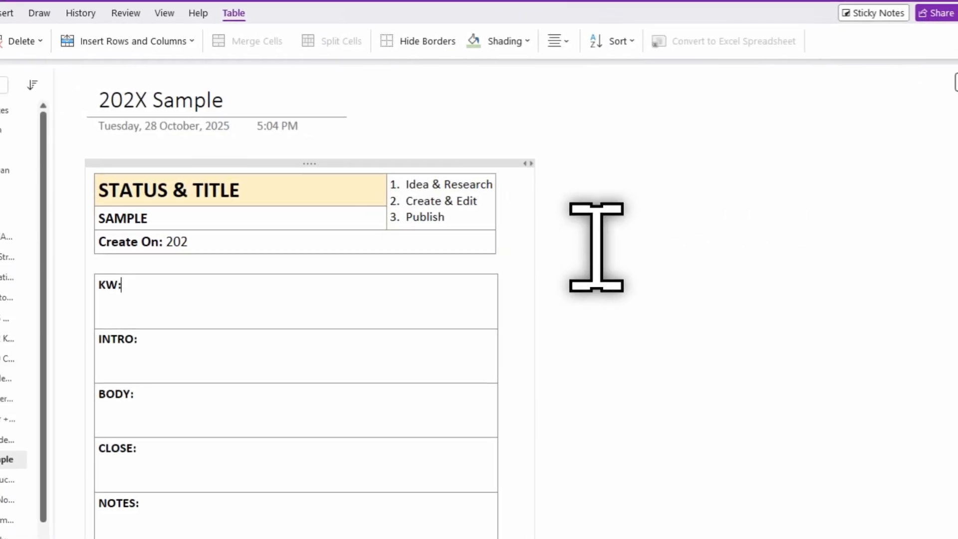
pyautogui.click(574, 220)
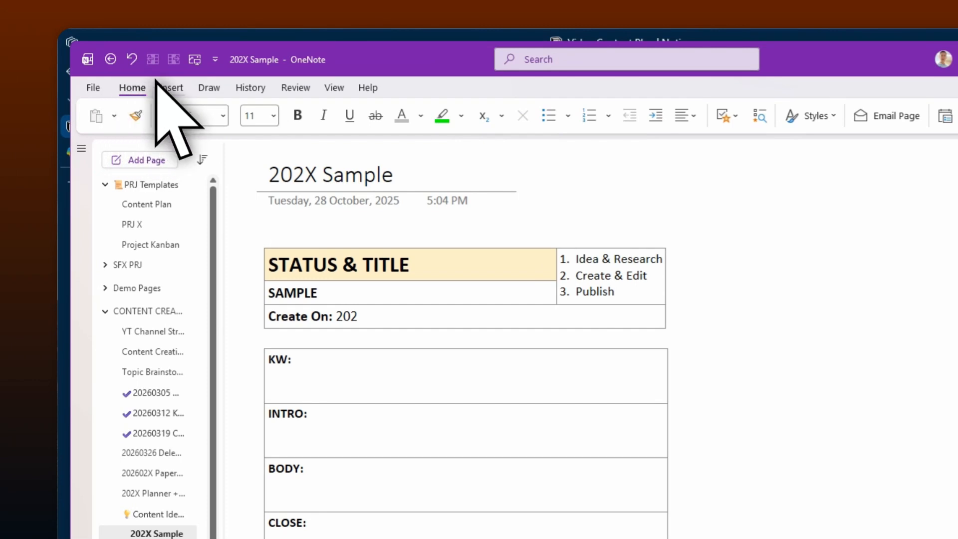
pyautogui.click(159, 88)
pyautogui.click(119, 116)
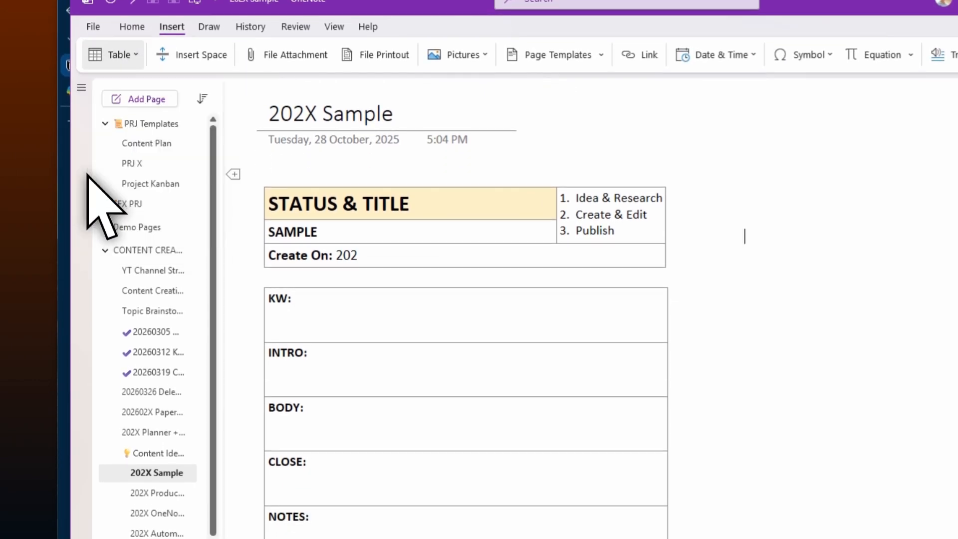
pyautogui.click(88, 175)
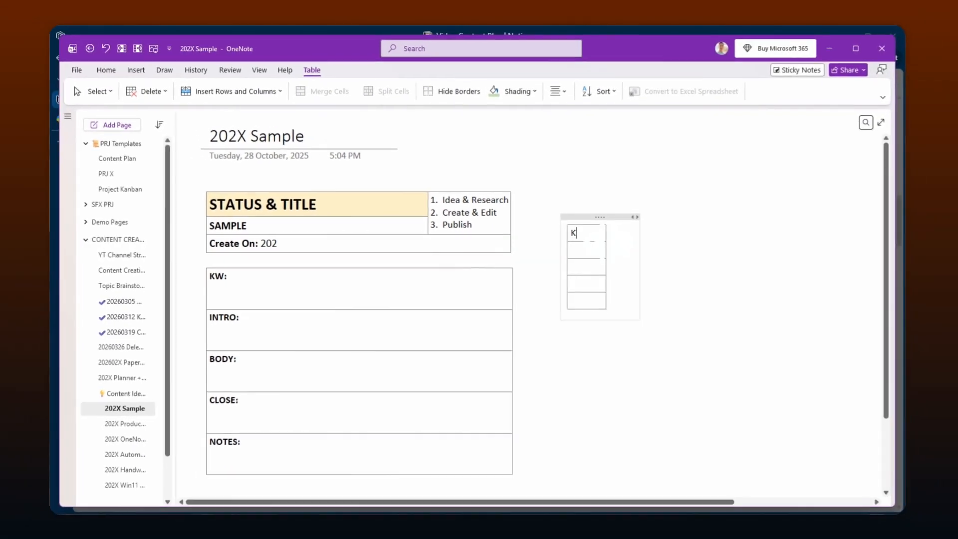
# Step: Enter KW and two lines of placeholder text in the new table's first cell and widen the table's column
pyautogui.write('KW ')
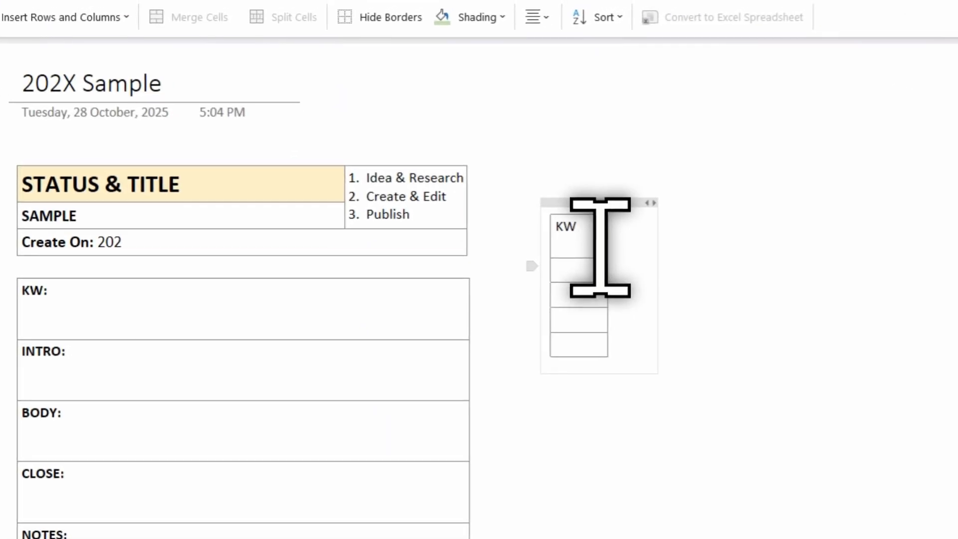
pyautogui.write('Sjflkjl;j')
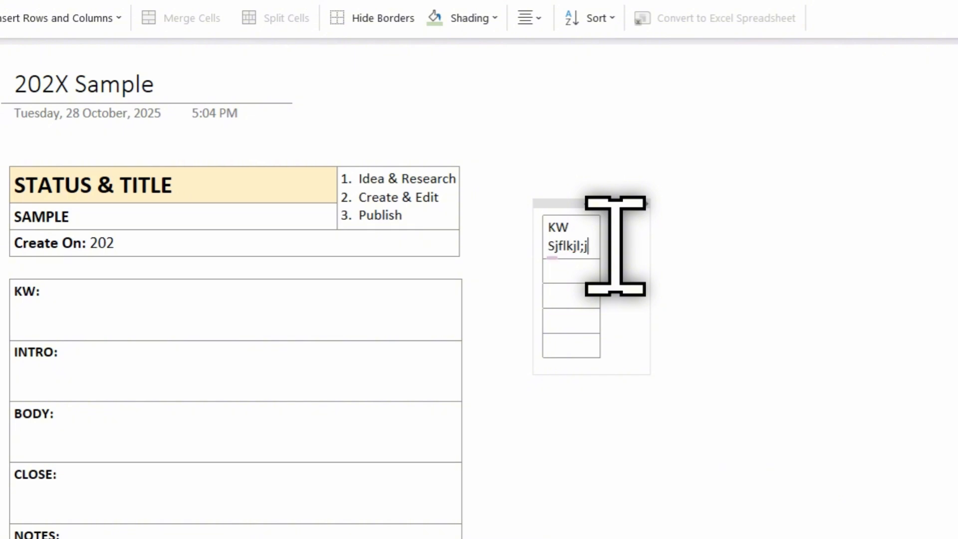
pyautogui.press('Return')
pyautogui.write('fsldfj')
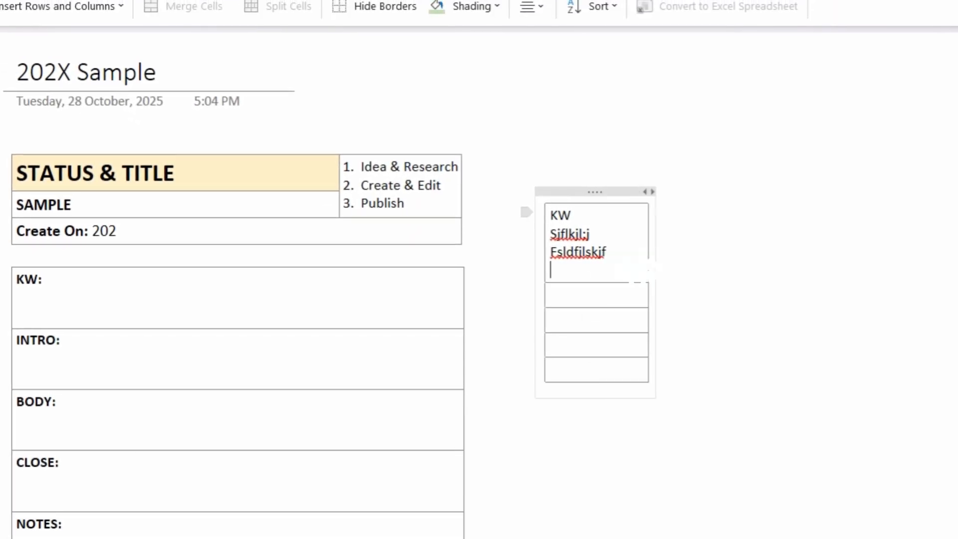
pyautogui.moveTo(648, 269); pyautogui.dragTo(798, 269)
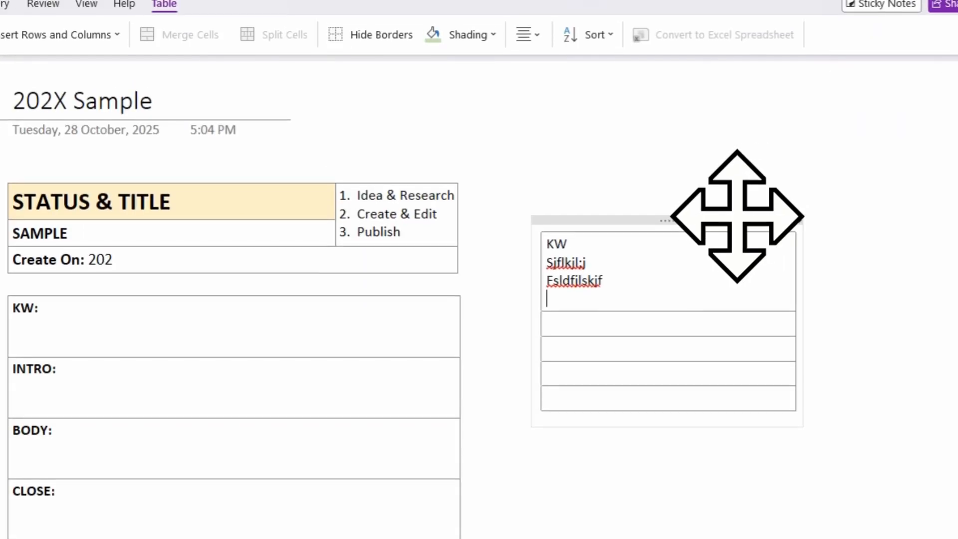
# Step: Delete the trial table beside the 202X Sample template
pyautogui.click(732, 201)
pyautogui.press('Delete')
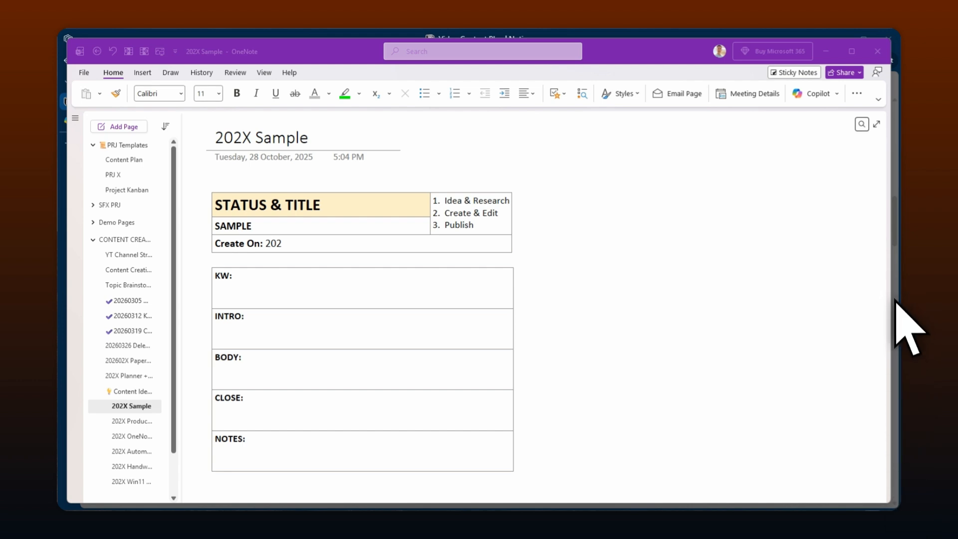
# Step: Paste the phone screenshot of the PRJ X page beside the 202X Sample template, then remove it from this page
pyautogui.click(614, 233)
pyautogui.hotkey('ctrl', 'v')
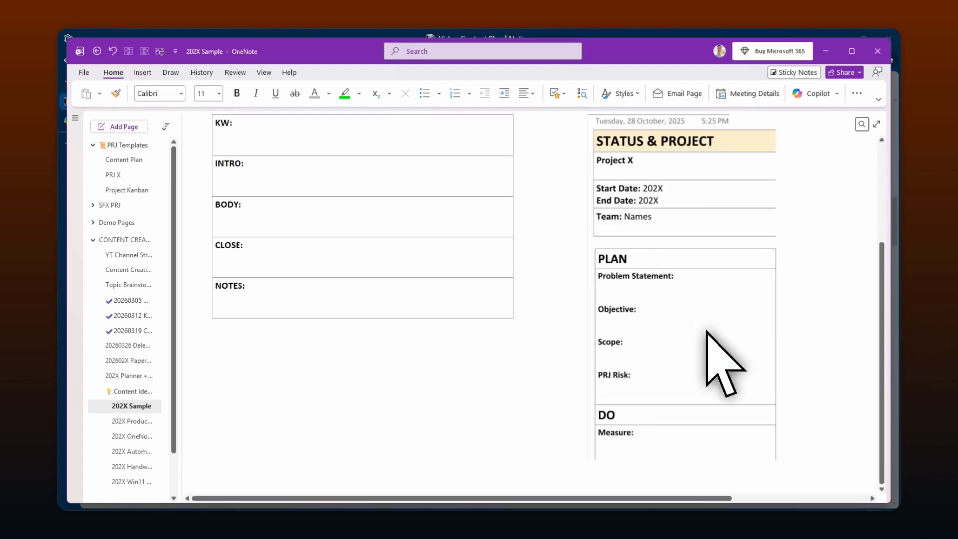
pyautogui.scroll(3, 664, 344)
pyautogui.scroll(-2, 665, 344)
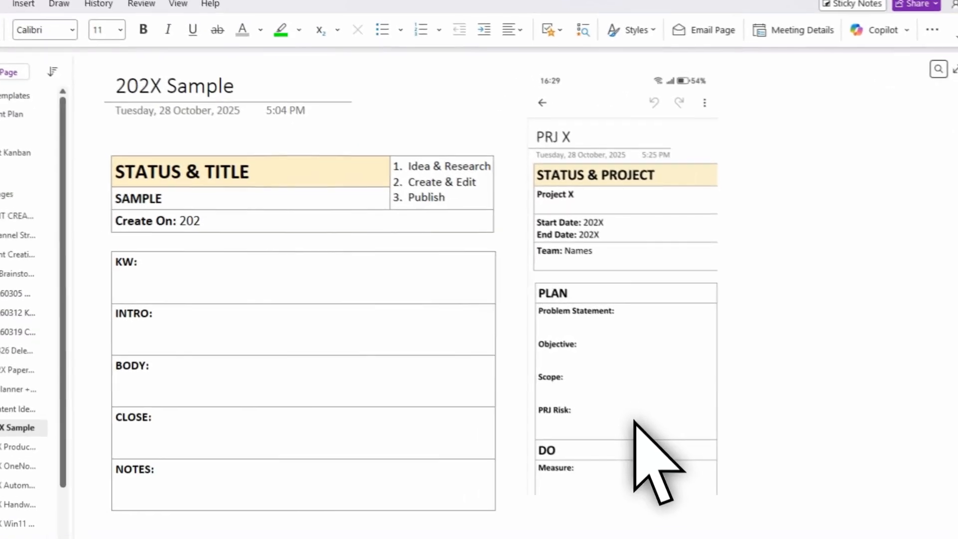
pyautogui.click(612, 280)
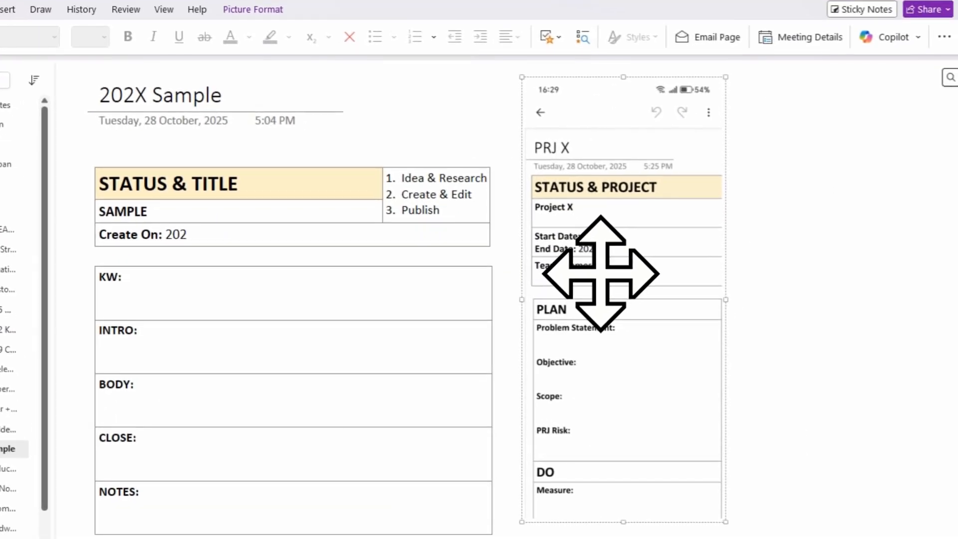
pyautogui.press('Delete')
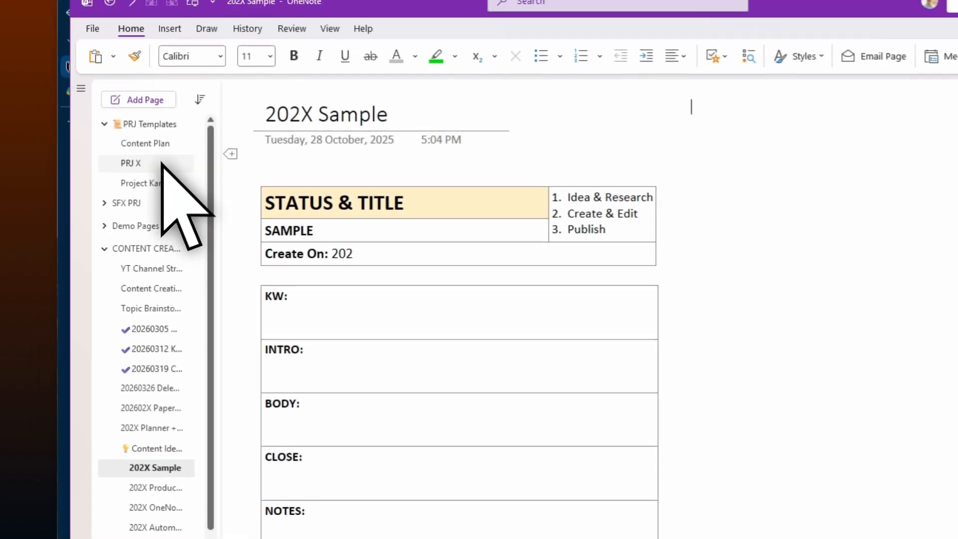
# Step: Open the PRJ X template page and paste the phone screenshot into the empty space beside the template
pyautogui.click(141, 169)
pyautogui.scroll(3, 828, 374)
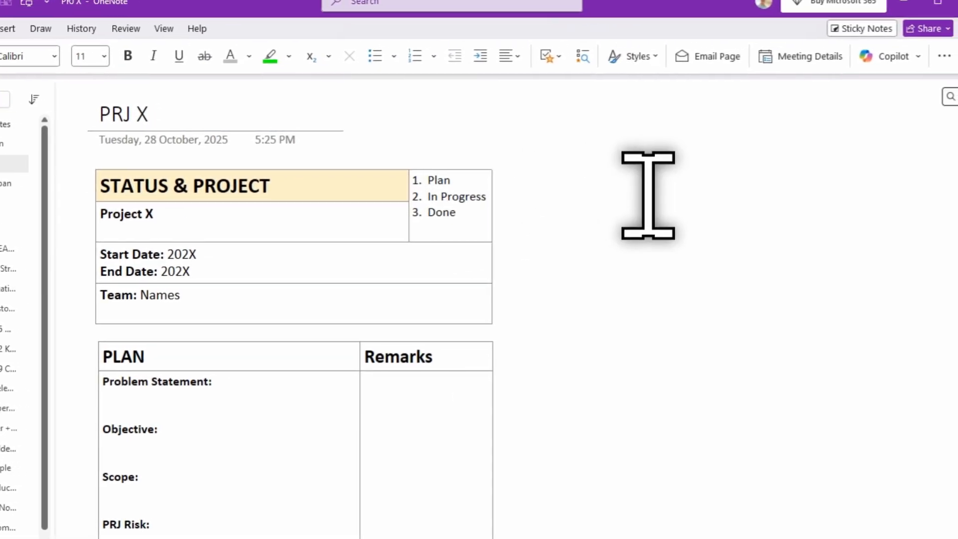
pyautogui.hotkey('ctrl', 'v')
pyautogui.scroll(-4, 798, 349)
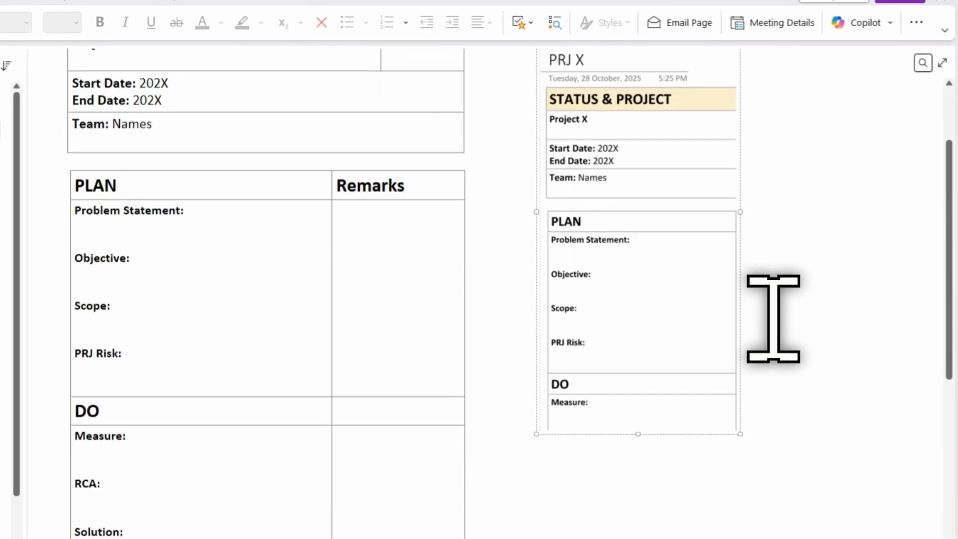
# Step: Compare the pasted phone screenshot with the PRJ X template's tables and delete the screenshot
pyautogui.scroll(3, 771, 317)
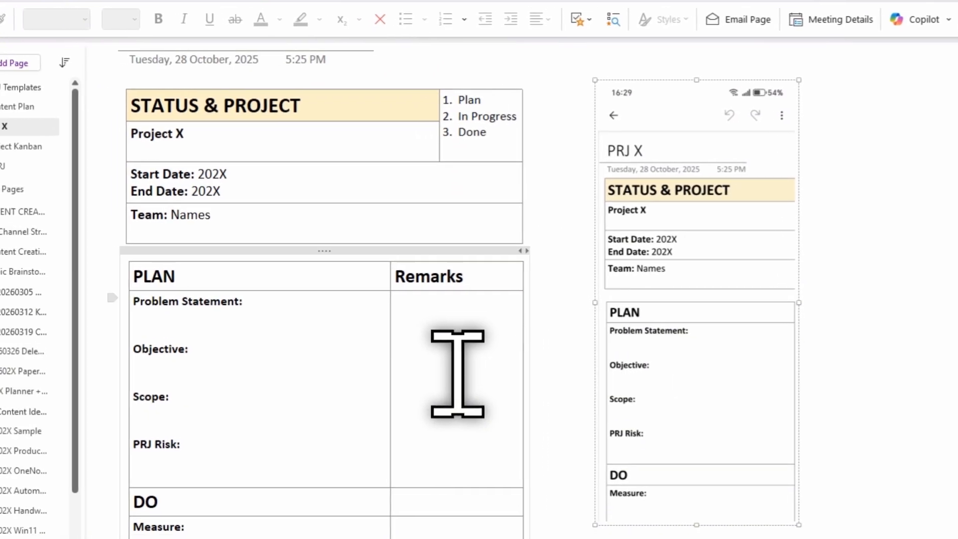
pyautogui.scroll(-2, 399, 375)
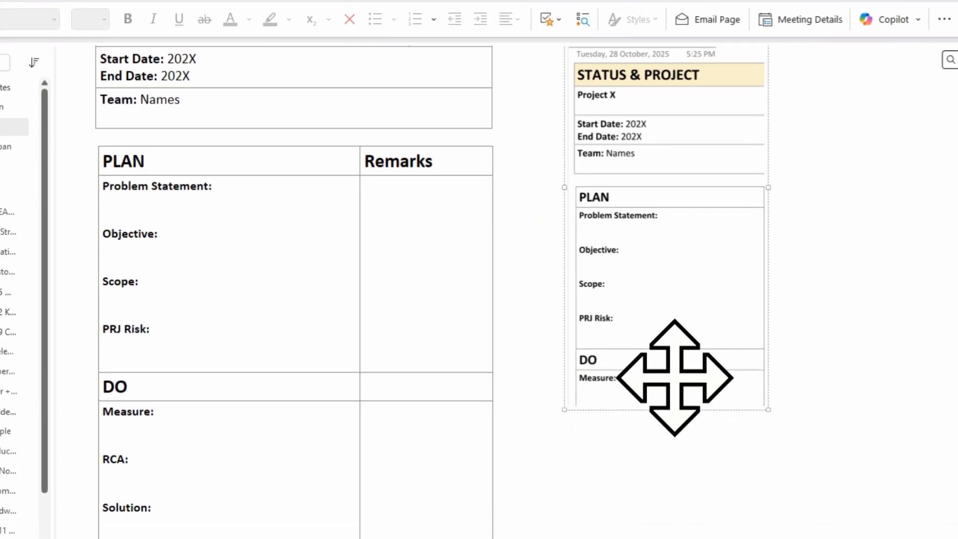
pyautogui.scroll(3, 676, 376)
pyautogui.scroll(-2, 662, 369)
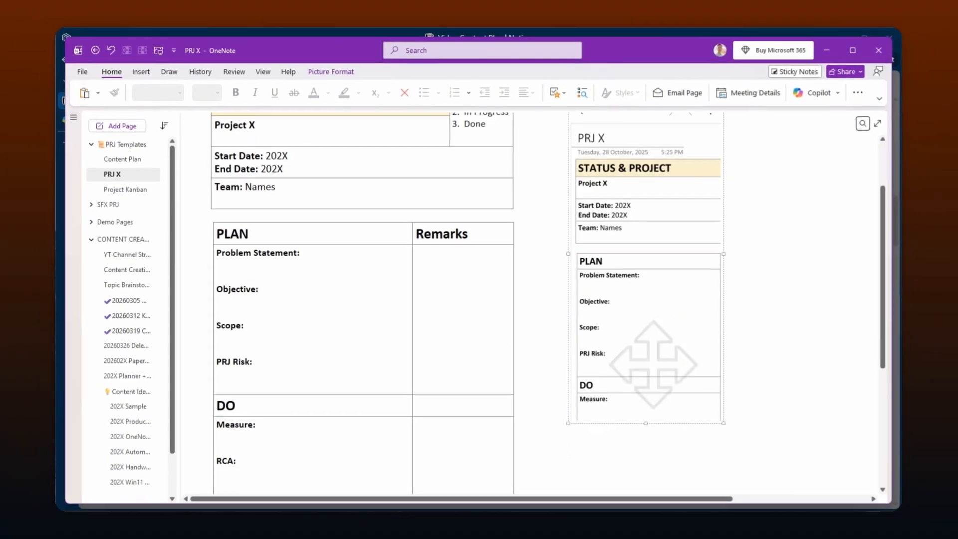
pyautogui.scroll(2, 662, 369)
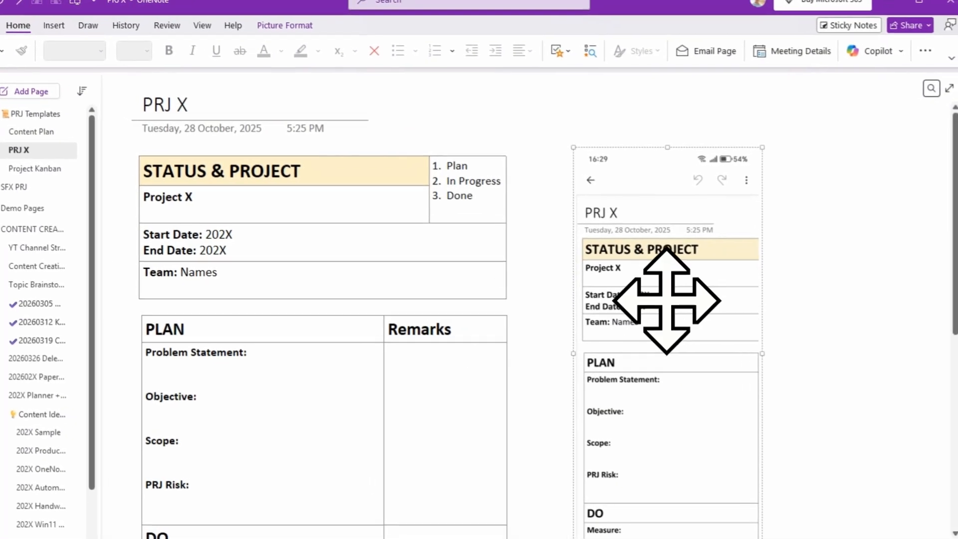
pyautogui.scroll(-5, 661, 316)
pyautogui.scroll(5, 660, 316)
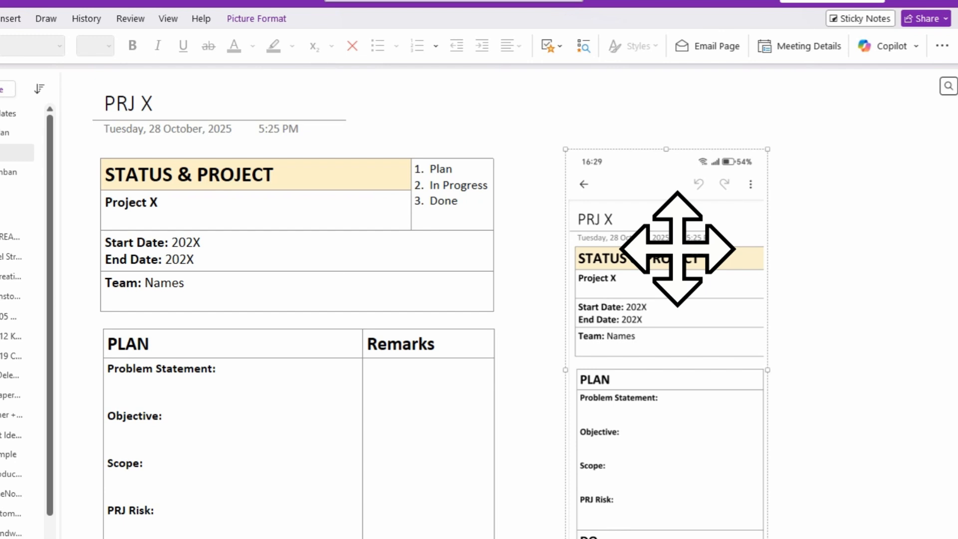
pyautogui.press('Delete')
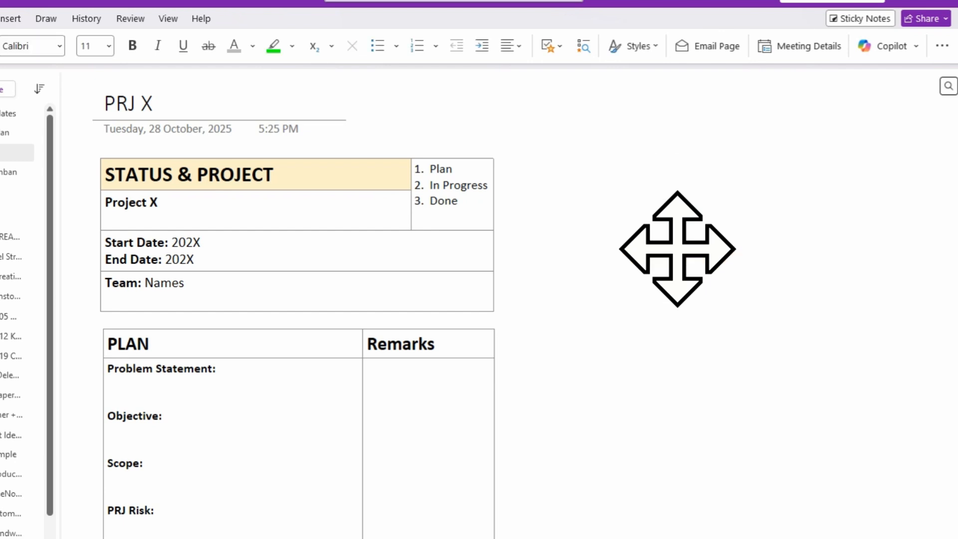
# Step: Examine the Objective and Scope lines in the PLAN section and the drawing tools available for filling them in
pyautogui.scroll(-5, 319, 294)
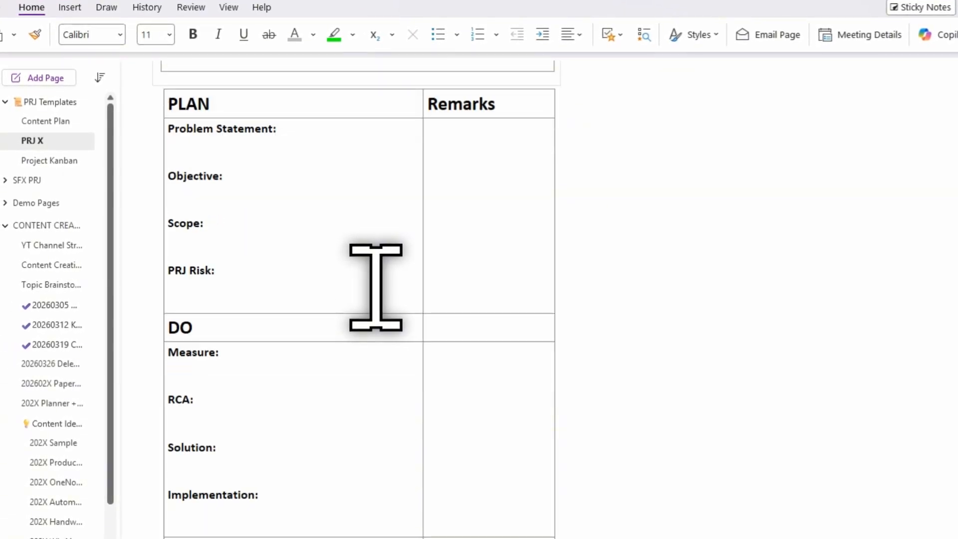
pyautogui.scroll(3, 375, 287)
pyautogui.click(182, 305)
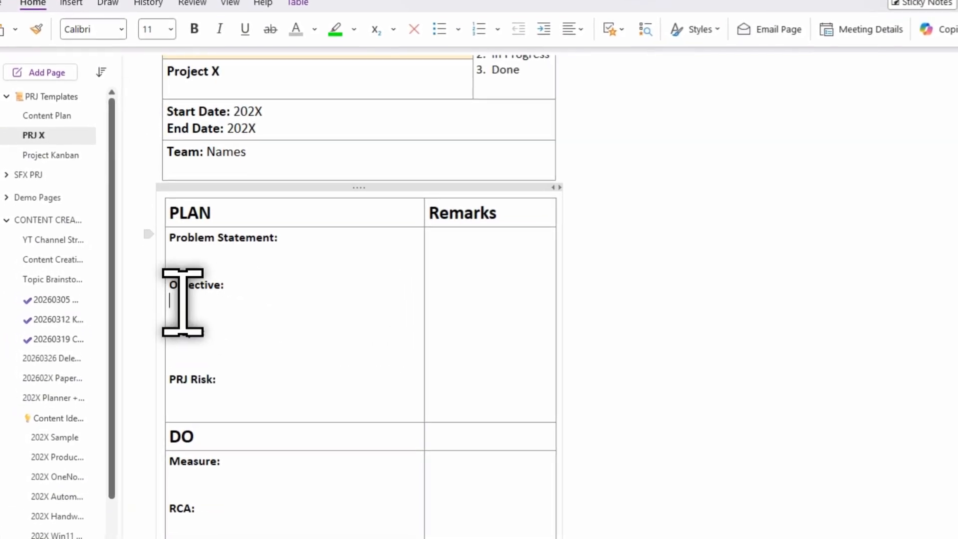
pyautogui.click(184, 348)
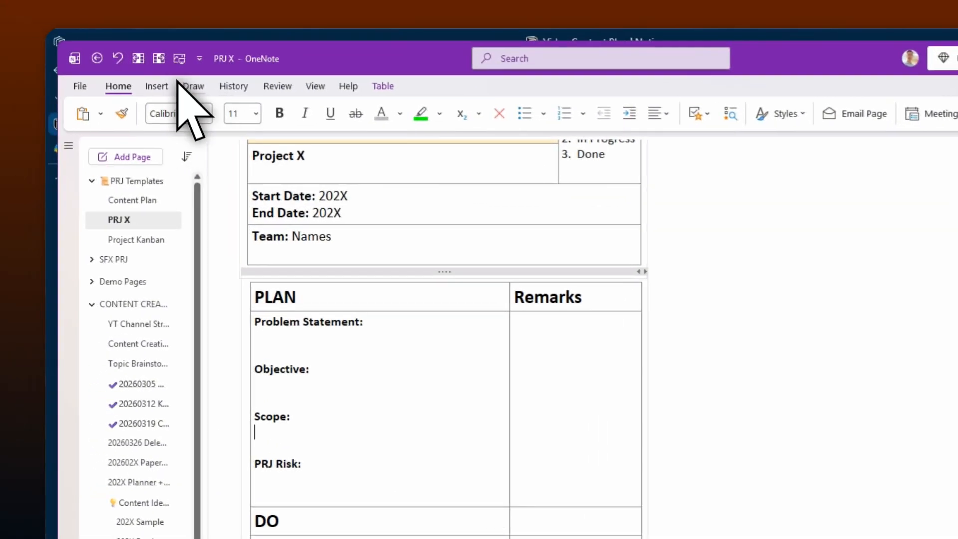
pyautogui.click(97, 21)
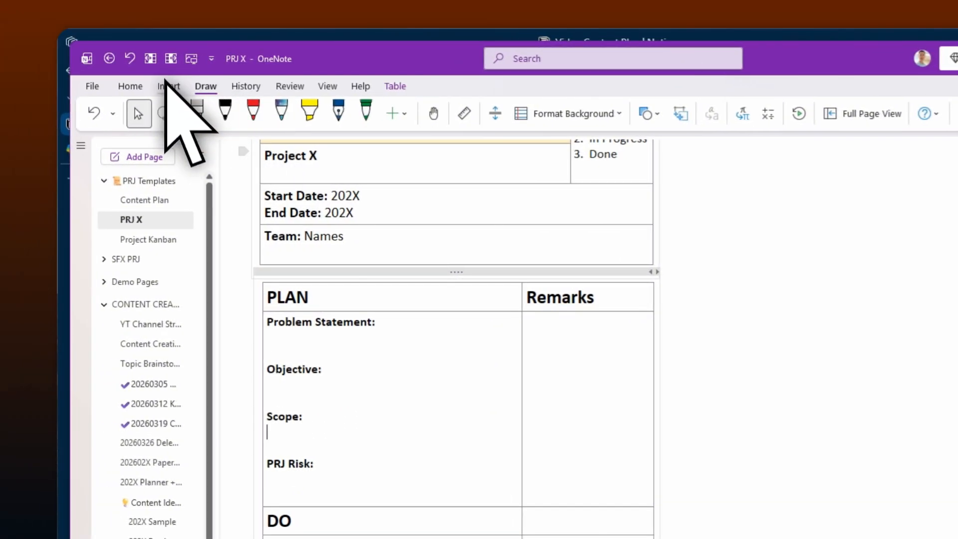
pyautogui.click(128, 86)
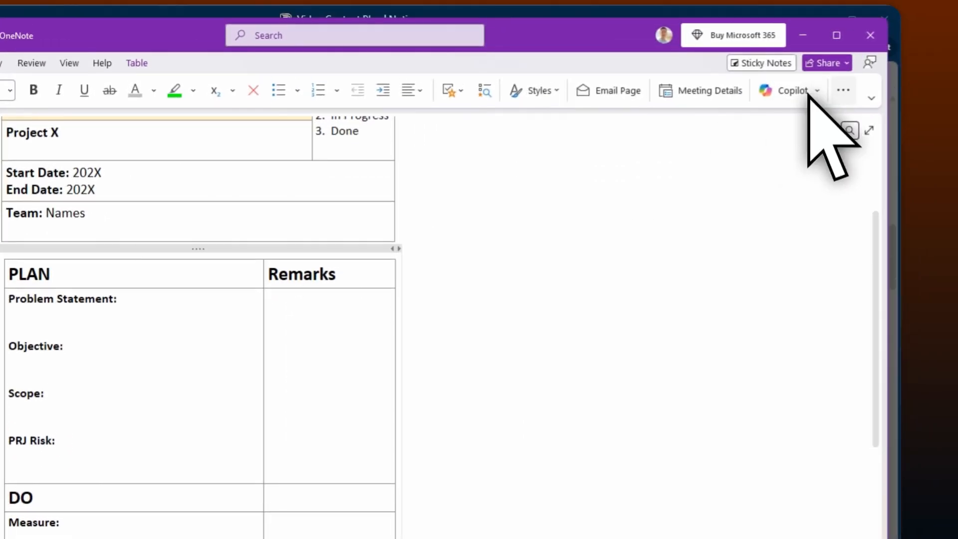
# Step: Dictate "OK the problem statement is blah blah blah" under Problem Statement in the PLAN section and erase the dictated text
pyautogui.click(942, 56)
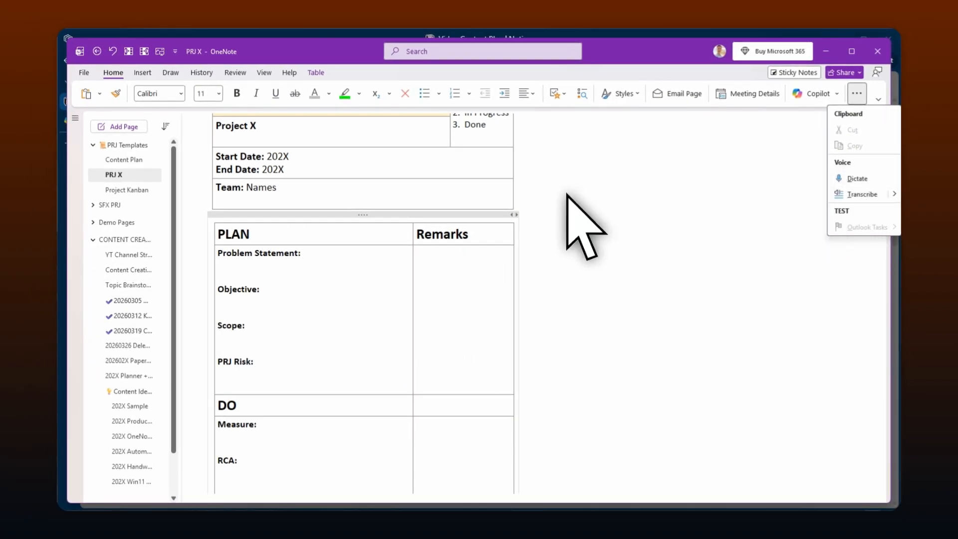
pyautogui.click(215, 268)
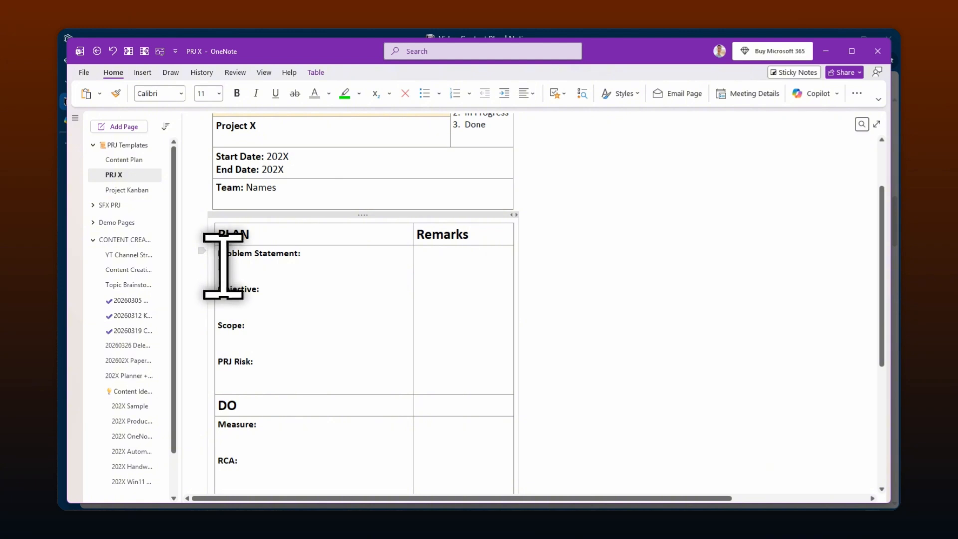
pyautogui.click(856, 93)
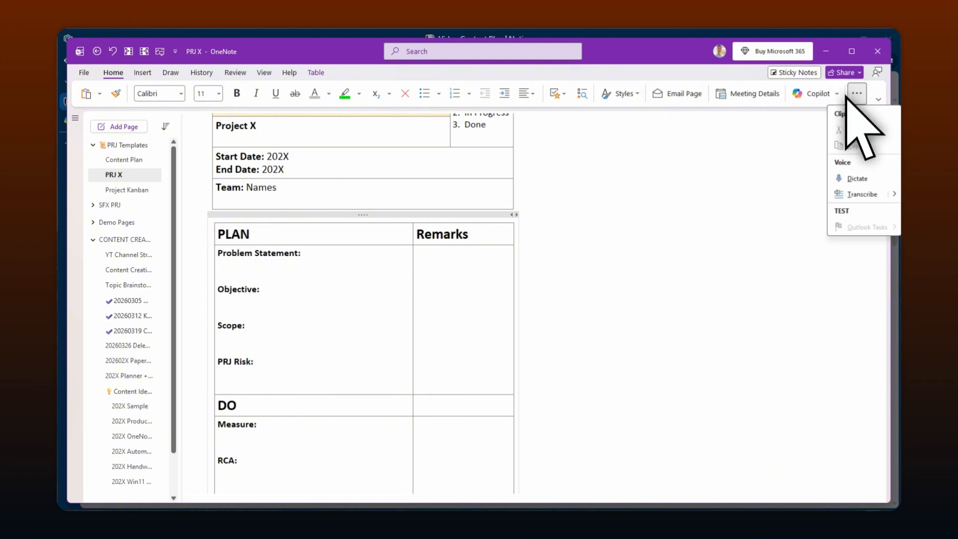
pyautogui.click(848, 176)
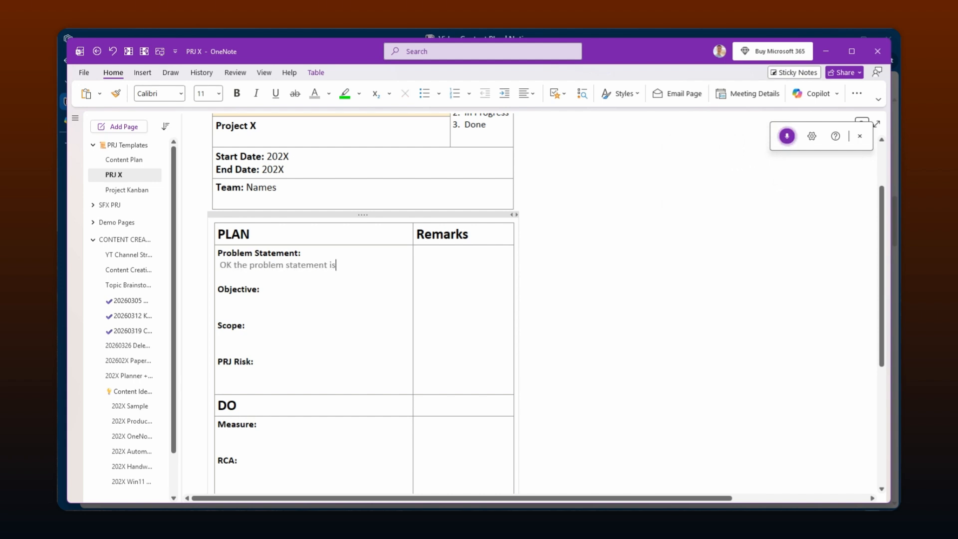
pyautogui.click(787, 135)
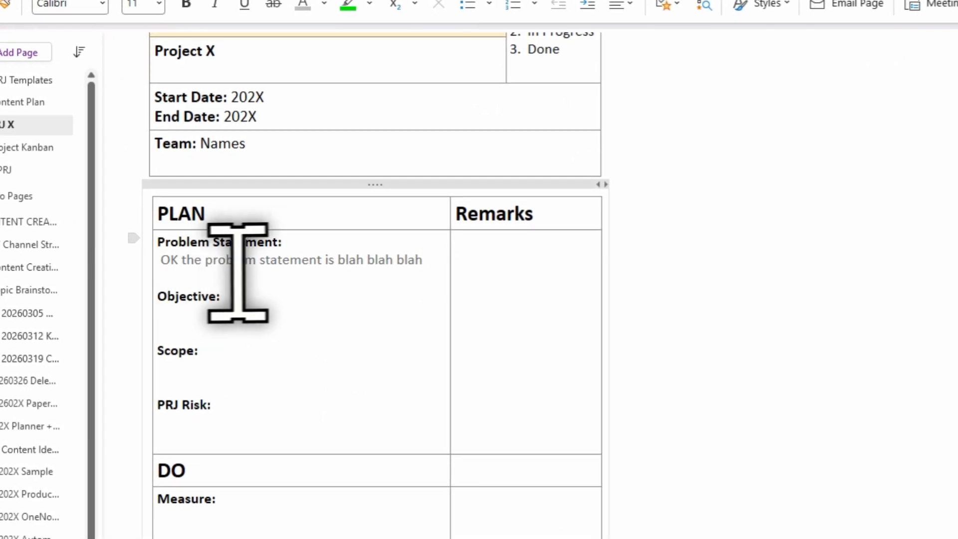
pyautogui.moveTo(423, 260); pyautogui.dragTo(162, 262)
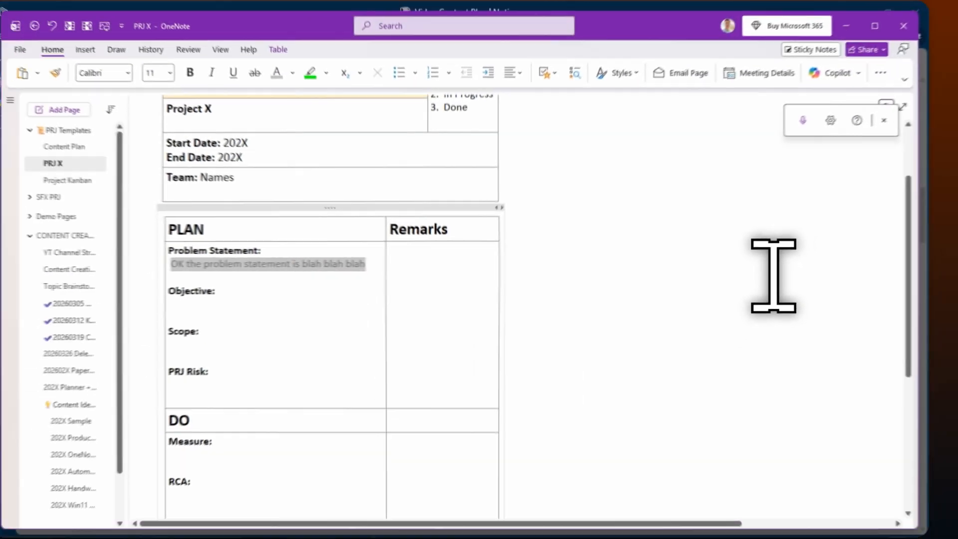
pyautogui.press('BackSpace')
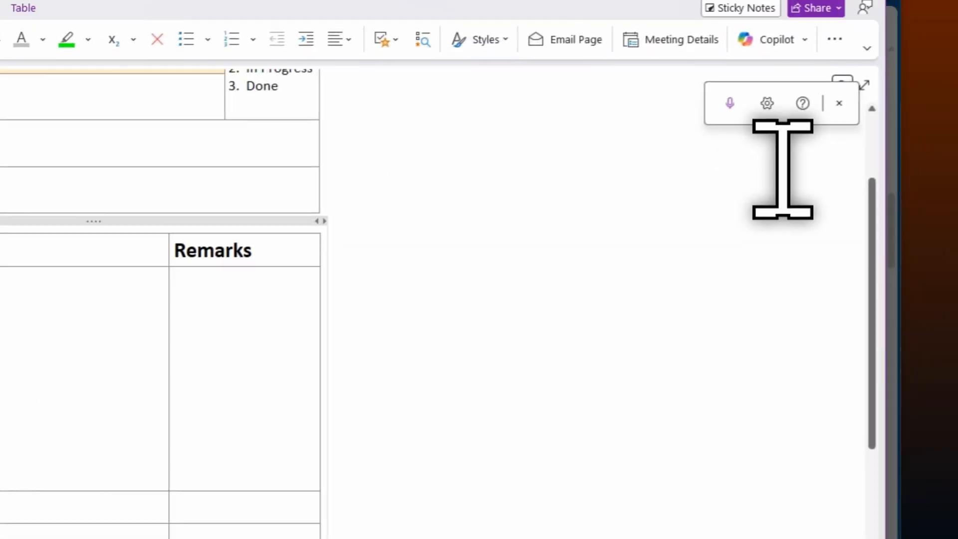
# Step: View the description of the Transcribe voice option and close the dictation controls
pyautogui.click(834, 45)
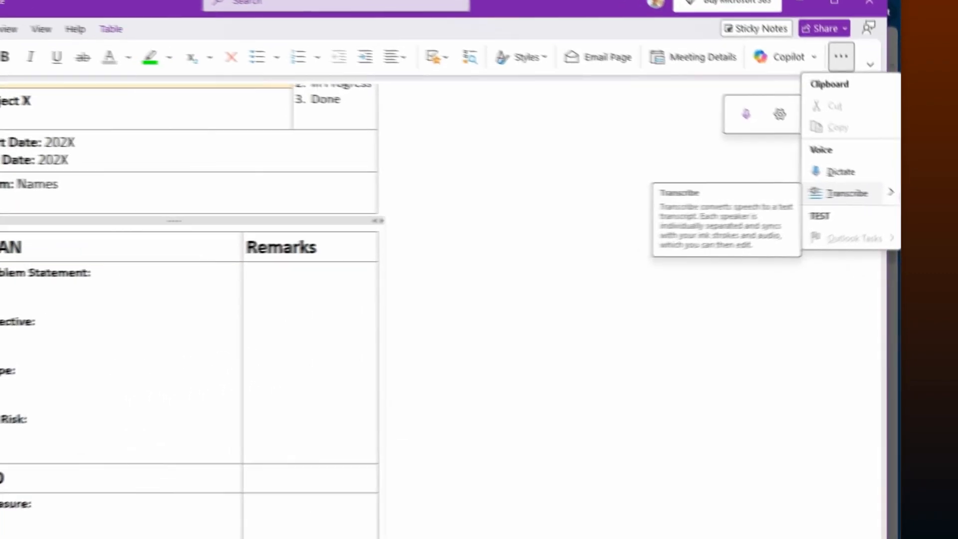
pyautogui.click(587, 202)
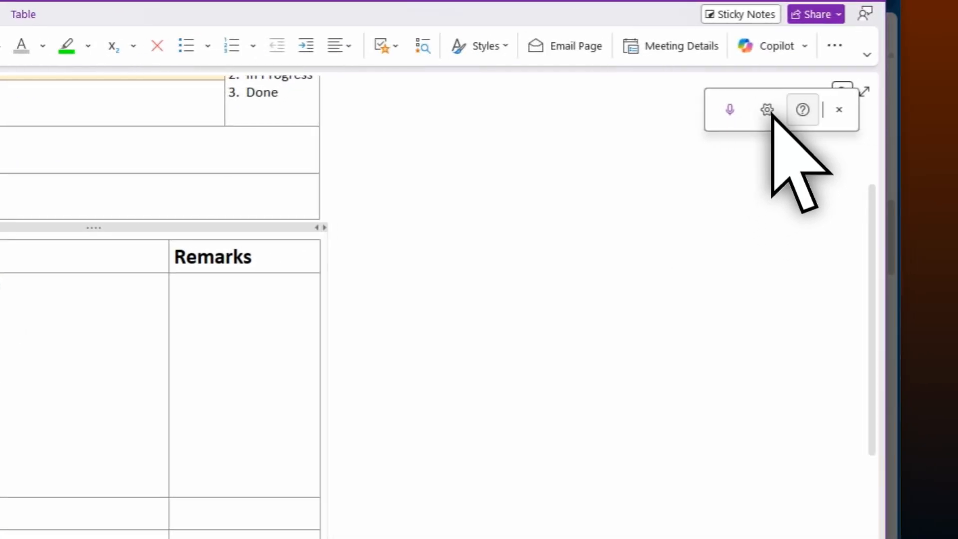
pyautogui.click(839, 109)
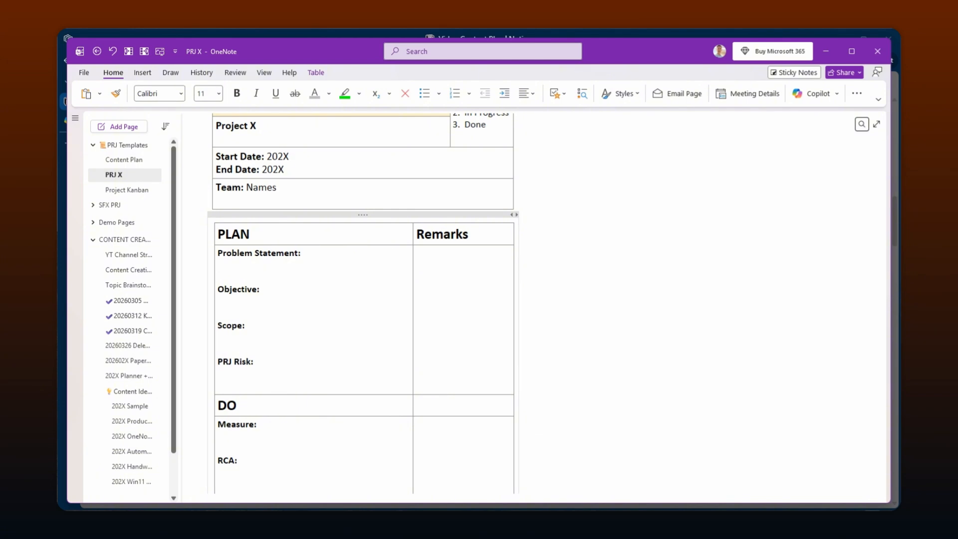
# Step: Review the PRJ X template once more and add a new blank page to the section
pyautogui.scroll(3, 672, 265)
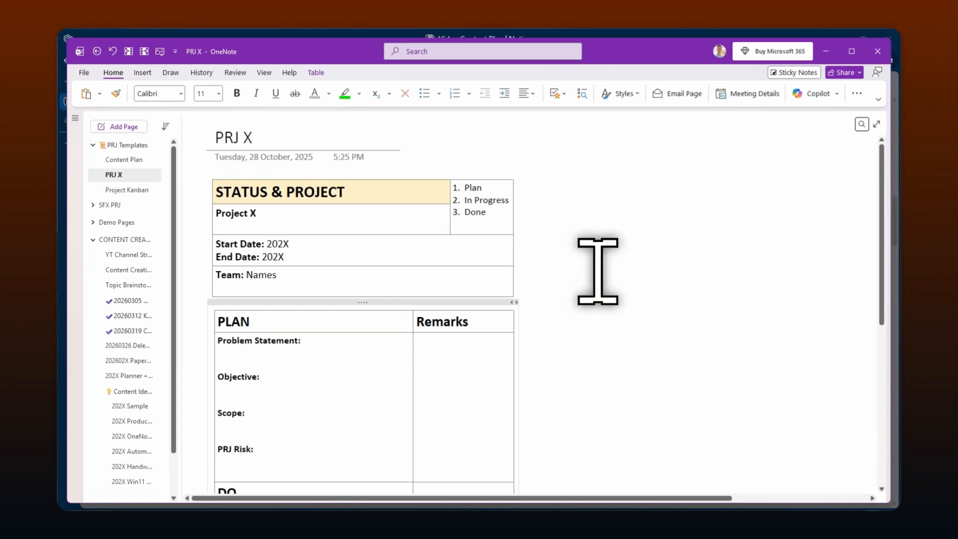
pyautogui.scroll(-5, 574, 224)
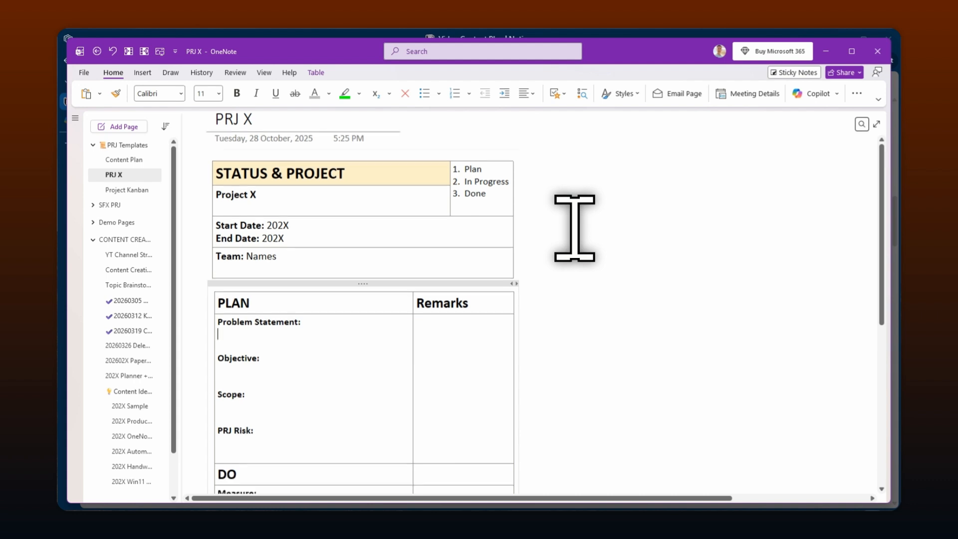
pyautogui.scroll(5, 577, 220)
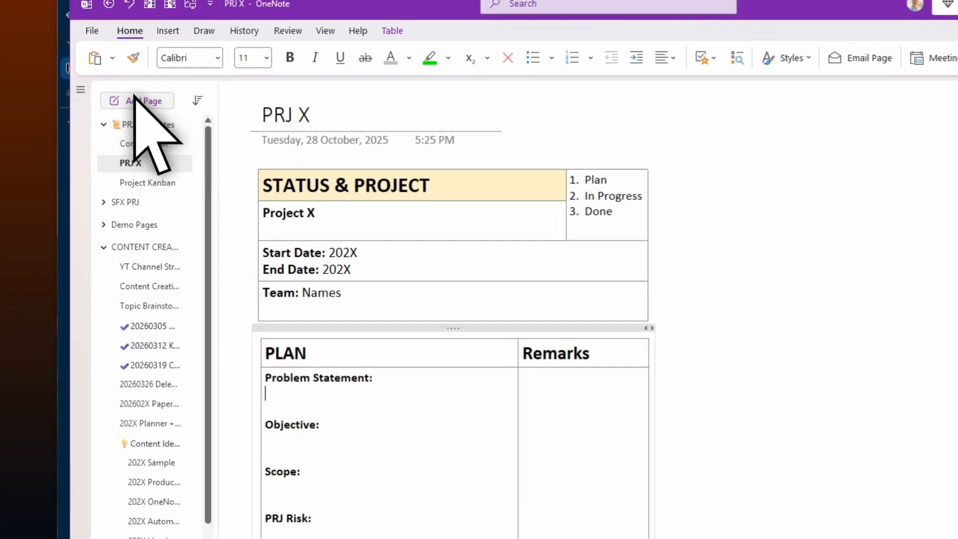
pyautogui.click(136, 100)
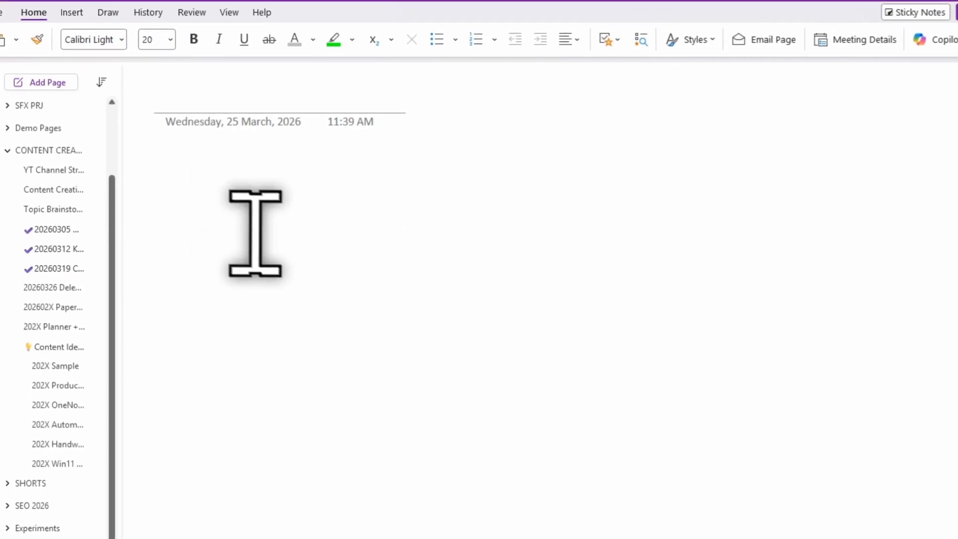